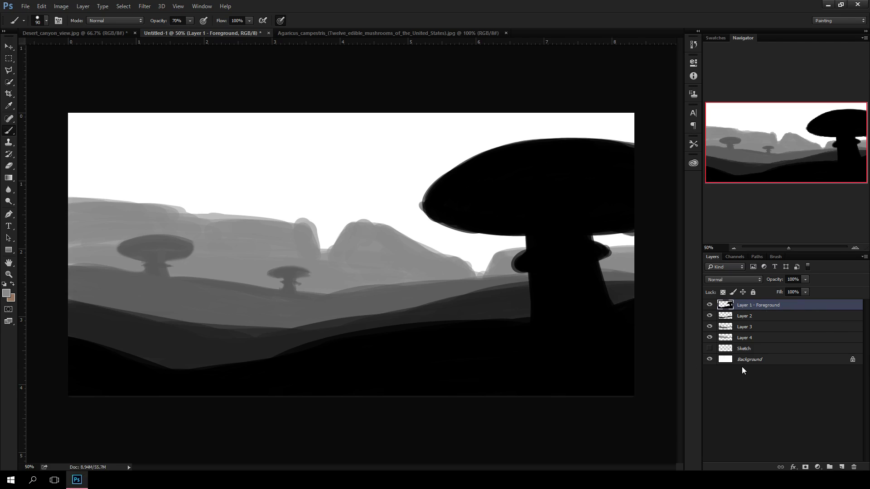
- Lock transparent pixels on Layer 1 - Foreground, undo a test cap highlight, and set brush opacity to 30%
left_click(724, 294)
mouse_move(429, 195)
left_mouse_down()
mouse_move(429, 179)
mouse_move(585, 146)
mouse_move(558, 149)
left_mouse_up()
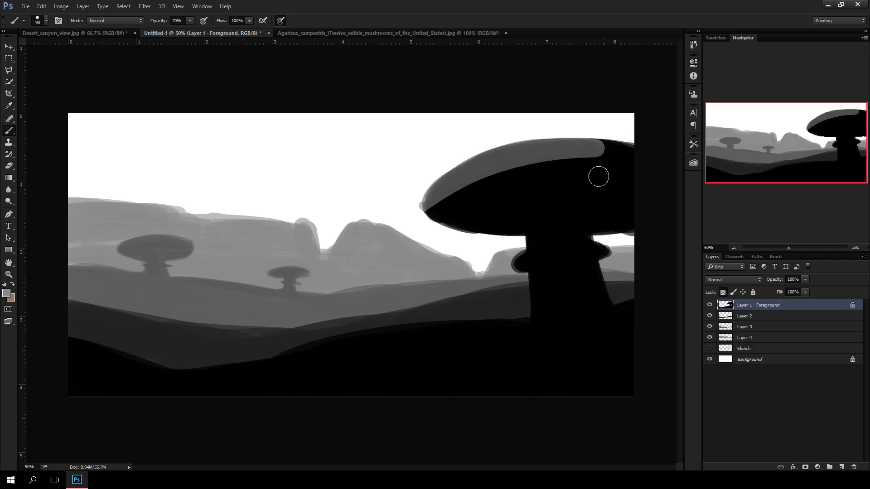
key("ctrl+z")
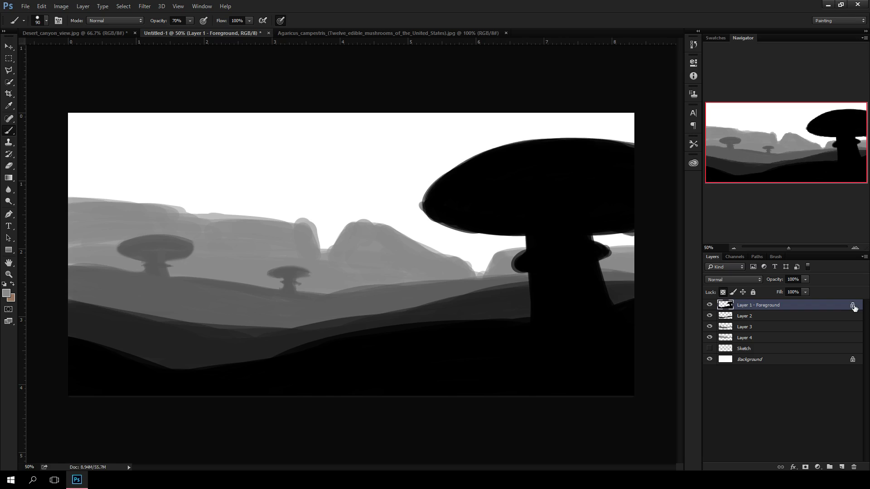
left_click(853, 306)
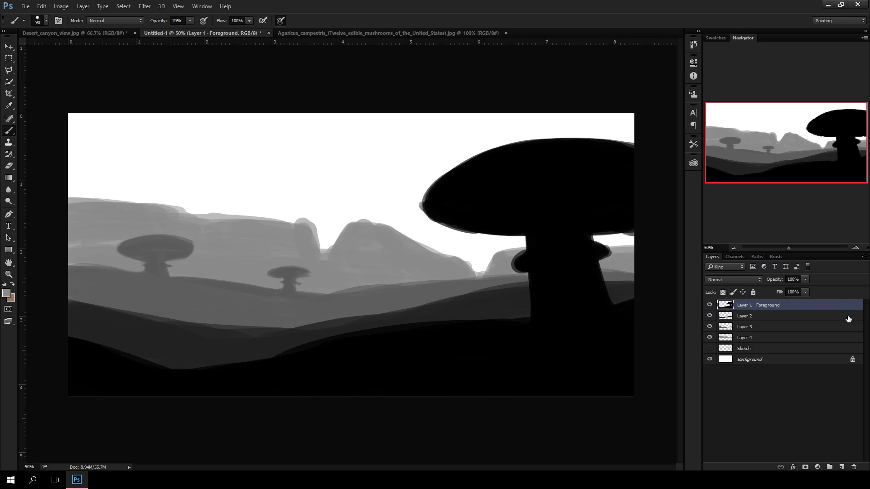
left_click(724, 294)
left_click(190, 20)
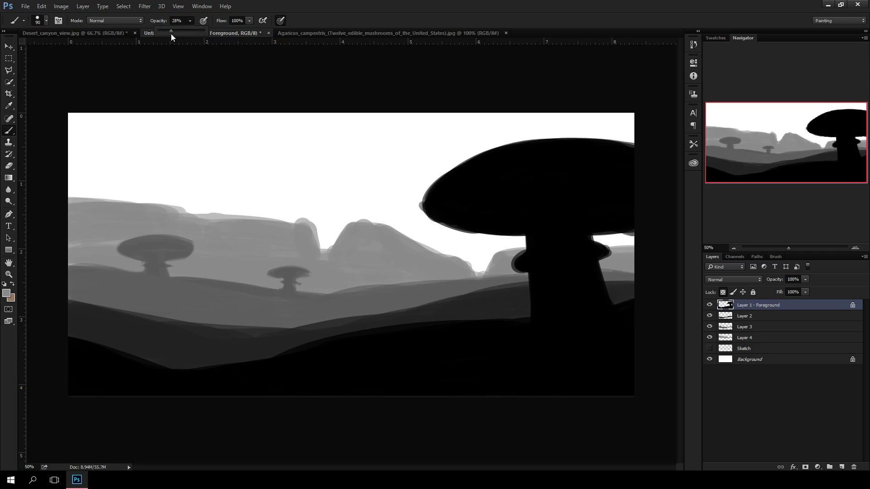
left_click_drag(172, 34, 172, 34)
- Set the foreground colour to dark grey 444444
left_click(6, 293)
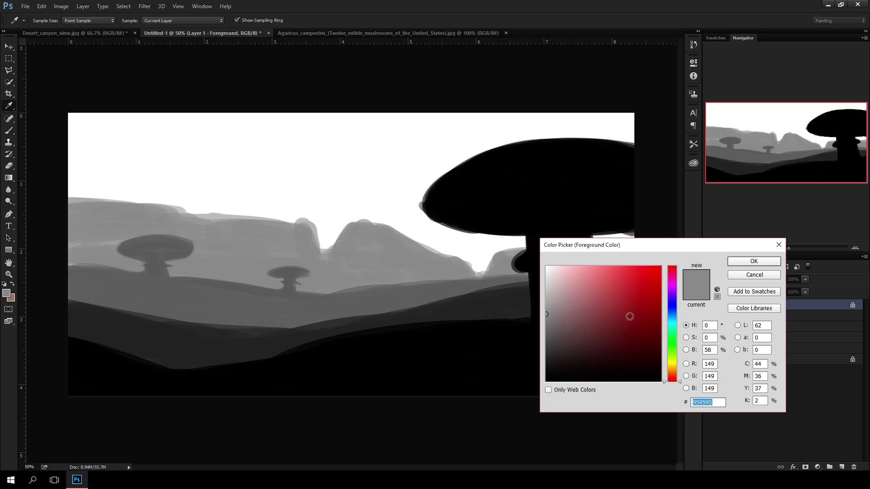
mouse_move(565, 324)
left_mouse_down()
mouse_move(528, 337)
mouse_move(541, 338)
left_mouse_up()
mouse_move(541, 382)
left_mouse_down()
mouse_move(537, 333)
mouse_move(534, 358)
mouse_move(533, 350)
left_mouse_up()
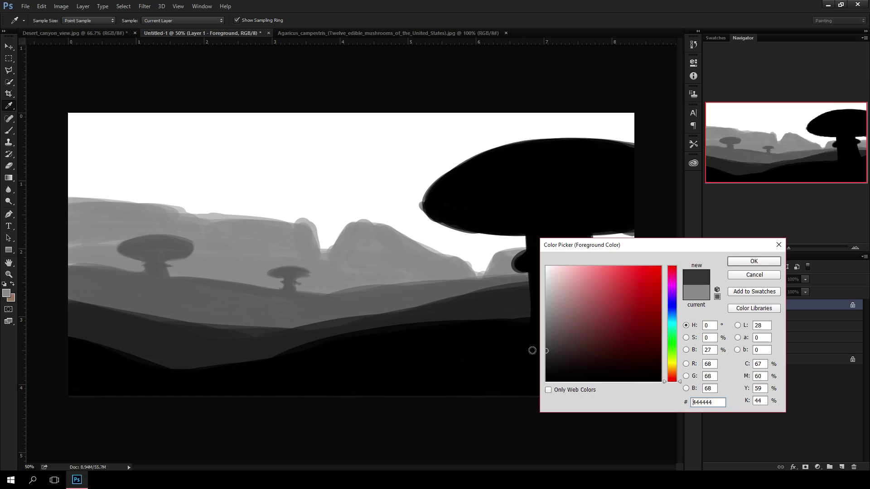
left_click(754, 261)
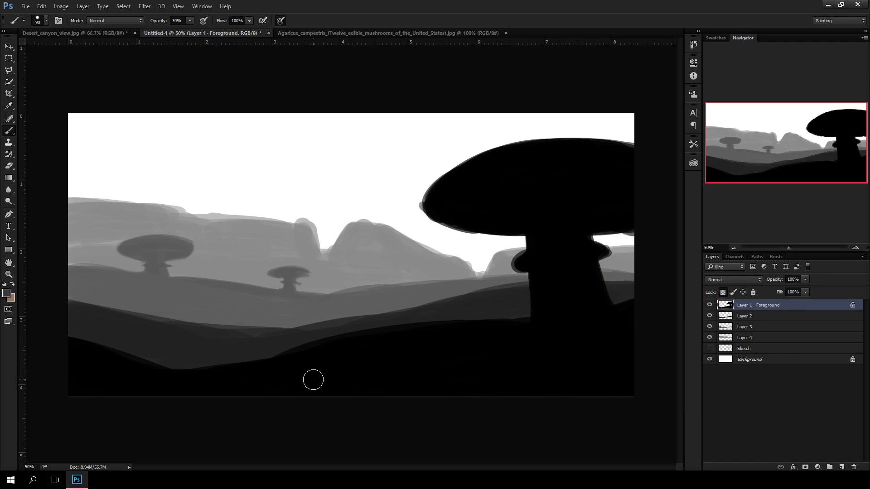
- Paint soft dark-grey shading on the cap's left tip and the stem's left edge, brush sizes 80-150
key("bracketleft")
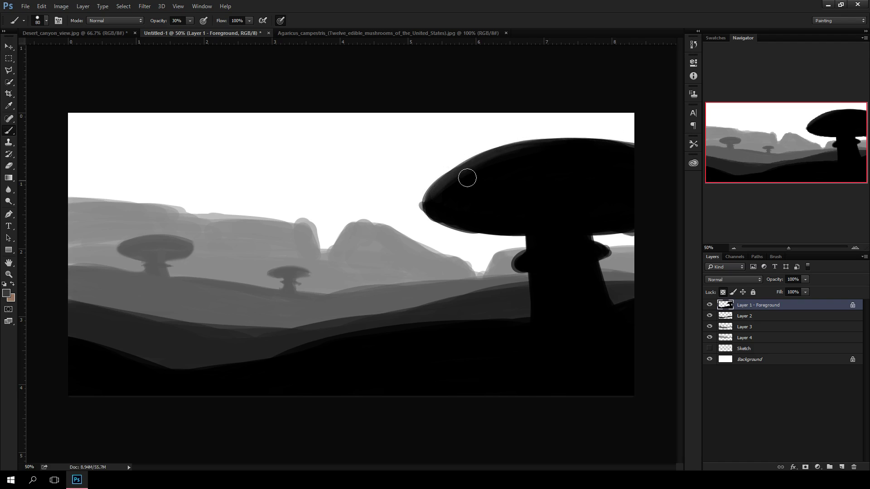
left_click_drag(459, 179, 426, 208)
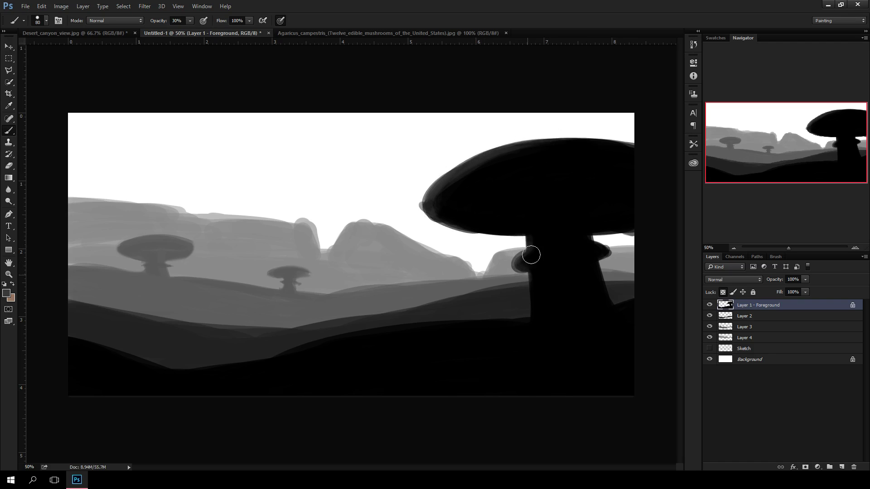
key("bracketright")
key("bracketright")
key("bracketright")
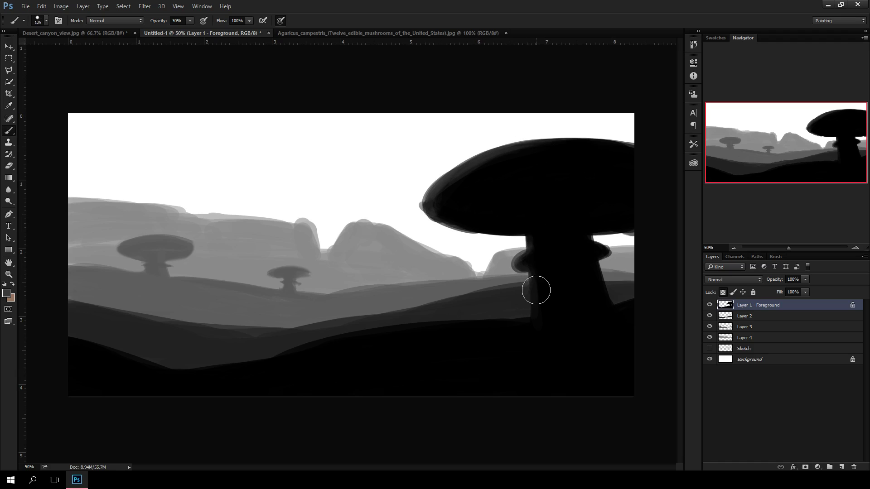
key("bracketright")
mouse_move(536, 290)
left_mouse_down()
mouse_move(530, 319)
mouse_move(505, 330)
mouse_move(527, 300)
mouse_move(472, 331)
mouse_move(557, 299)
mouse_move(545, 318)
mouse_move(517, 309)
mouse_move(481, 329)
mouse_move(441, 319)
mouse_move(474, 335)
mouse_move(201, 406)
mouse_move(554, 327)
mouse_move(411, 350)
mouse_move(477, 339)
mouse_move(479, 328)
mouse_move(263, 373)
mouse_move(538, 319)
mouse_move(264, 355)
mouse_move(325, 367)
mouse_move(52, 353)
mouse_move(147, 379)
mouse_move(49, 344)
mouse_move(197, 399)
mouse_move(62, 359)
mouse_move(95, 385)
mouse_move(157, 386)
mouse_move(479, 359)
mouse_move(537, 342)
mouse_move(315, 377)
mouse_move(482, 349)
mouse_move(363, 374)
mouse_move(521, 348)
mouse_move(526, 354)
mouse_move(452, 365)
mouse_move(432, 378)
mouse_move(562, 359)
mouse_move(287, 383)
mouse_move(409, 363)
mouse_move(554, 353)
mouse_move(252, 403)
mouse_move(524, 368)
mouse_move(366, 391)
mouse_move(549, 384)
mouse_move(536, 387)
mouse_move(576, 398)
mouse_move(552, 380)
mouse_move(551, 365)
mouse_move(502, 358)
mouse_move(325, 377)
mouse_move(403, 357)
mouse_move(216, 377)
mouse_move(135, 364)
mouse_move(321, 375)
mouse_move(38, 355)
mouse_move(83, 363)
mouse_move(416, 339)
mouse_move(635, 300)
mouse_move(631, 307)
mouse_move(672, 327)
left_mouse_up()
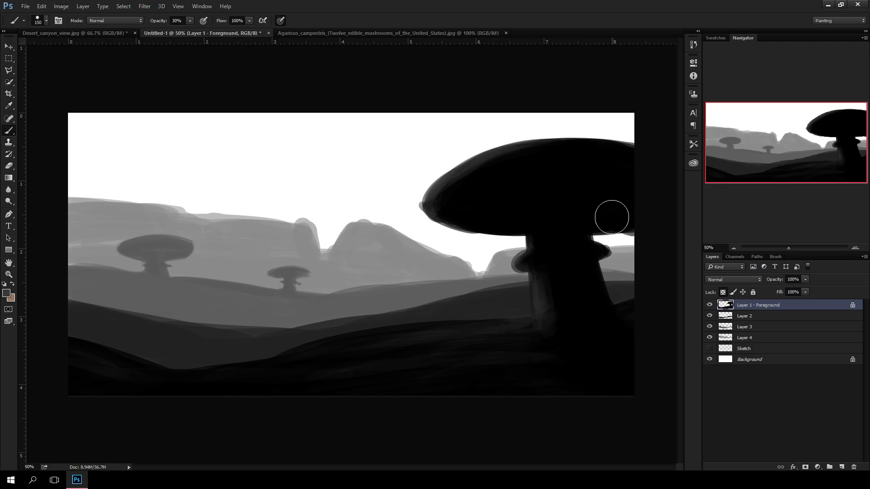
key("bracketleft")
key("bracketleft")
key("bracketleft")
key("bracketleft")
key("bracketleft")
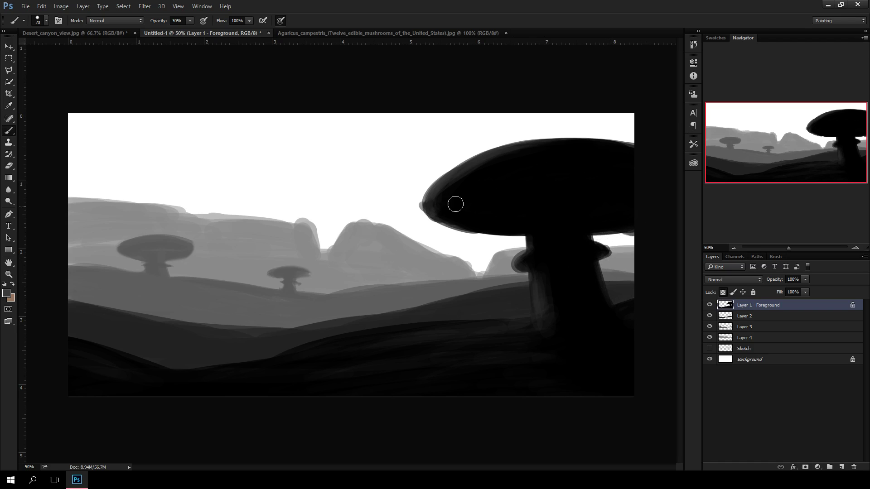
- Check the Agaricus campestris reference, then sample near-black from the stem with a 30-45 brush
left_click(327, 36)
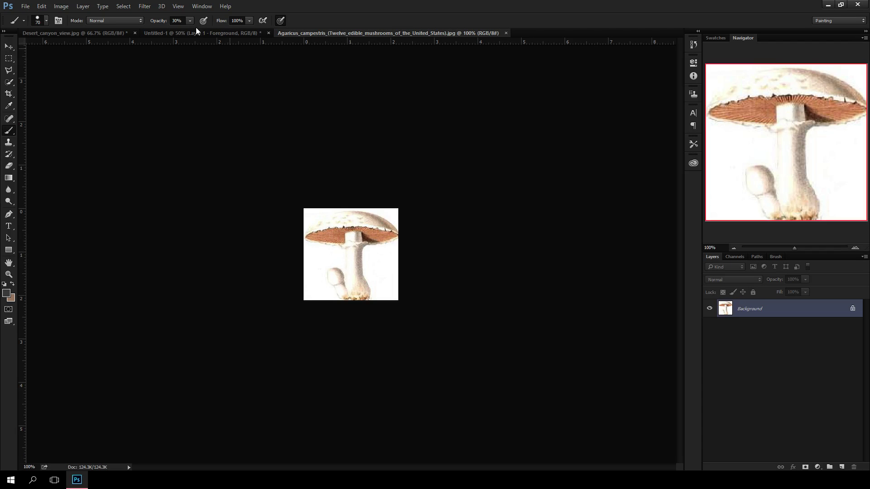
left_click(186, 32)
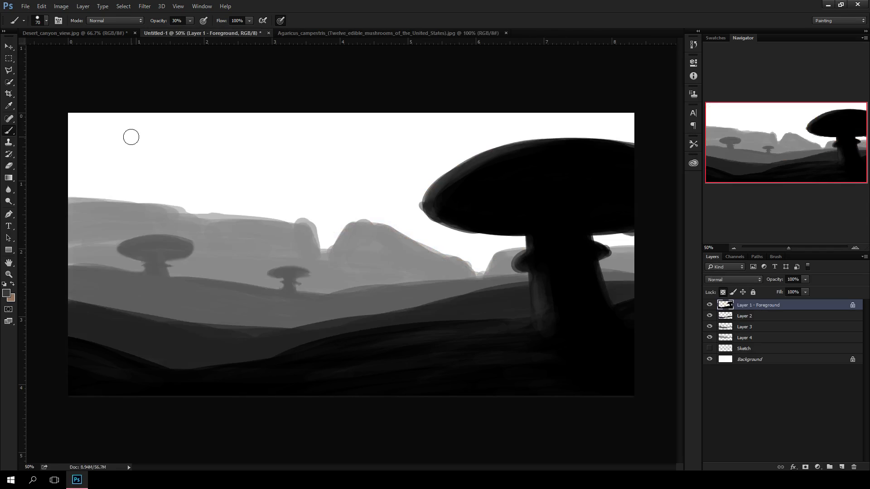
key("bracketleft")
key("bracketleft")
key("bracketleft")
key("bracketleft")
key("bracketleft")
left_click(552, 253, "alt")
key("bracketright")
key("bracketright")
- Set the foreground colour to light grey a1a1a1
left_click(7, 293)
left_click(546, 335)
left_click_drag(545, 335, 544, 313)
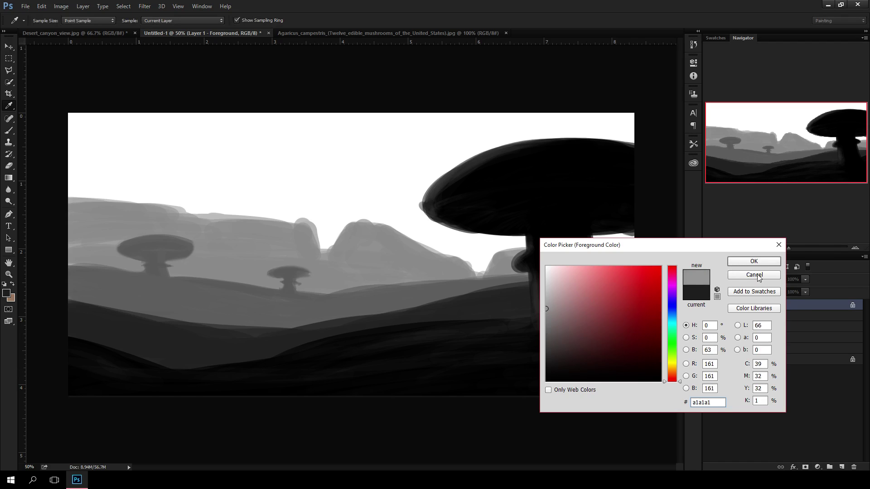
left_click(749, 267)
- Brush light rim highlights along the cap's upper-left edge and left tip
key("bracketleft")
key("bracketleft")
key("bracketleft")
key("bracketleft")
key("bracketleft")
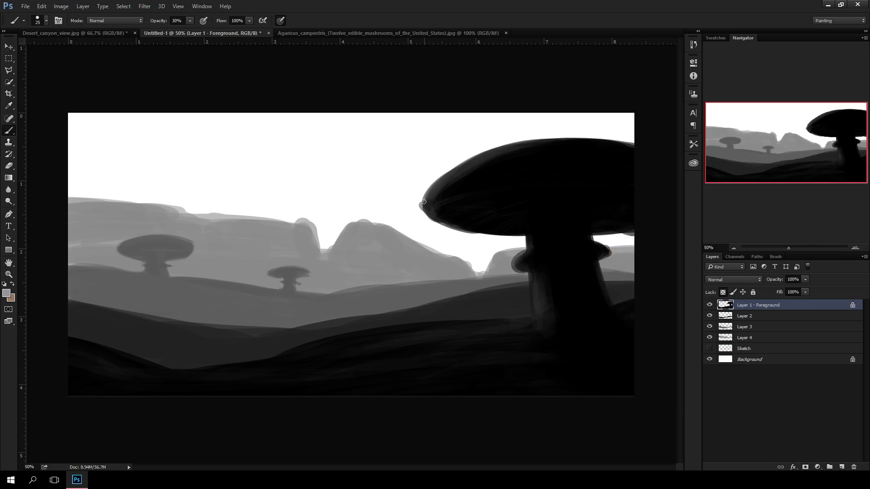
mouse_move(426, 202)
left_mouse_down()
mouse_move(514, 144)
mouse_move(455, 178)
mouse_move(560, 137)
left_mouse_up()
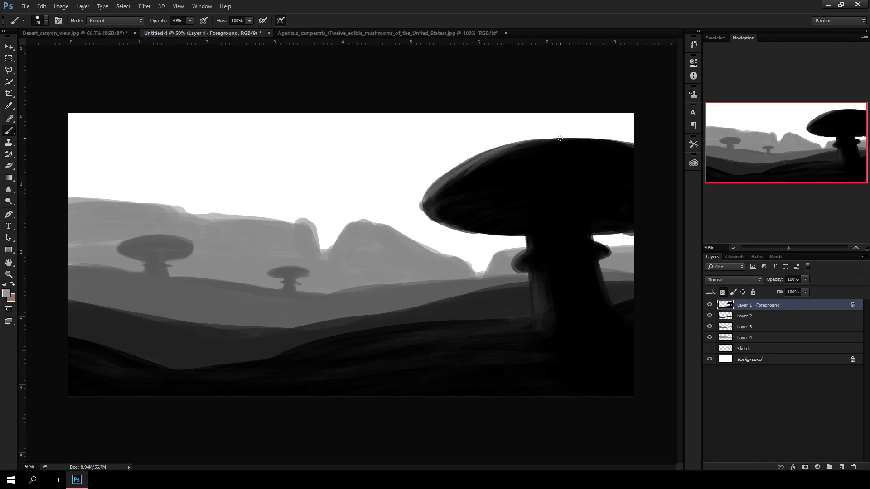
key("bracketright")
key("bracketright")
key("bracketright")
key("bracketright")
key("bracketright")
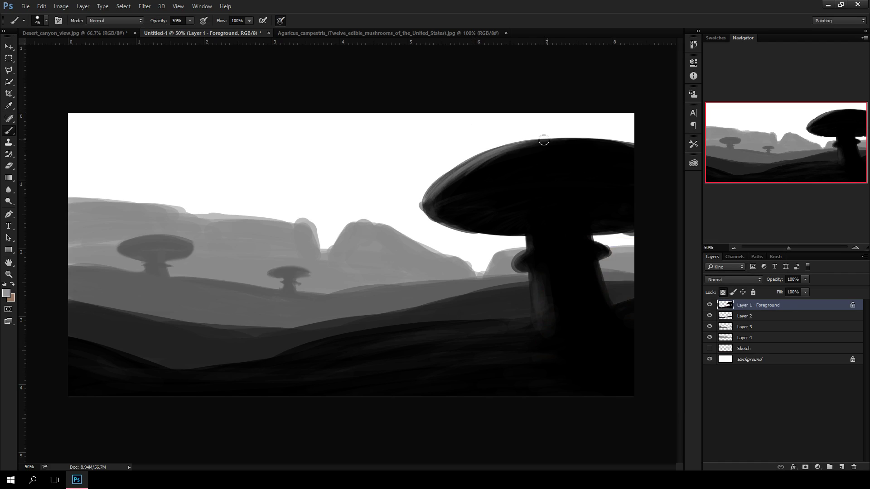
mouse_move(428, 207)
left_mouse_down()
mouse_move(456, 196)
mouse_move(430, 205)
mouse_move(435, 217)
mouse_move(492, 208)
mouse_move(467, 227)
mouse_move(496, 227)
left_mouse_up()
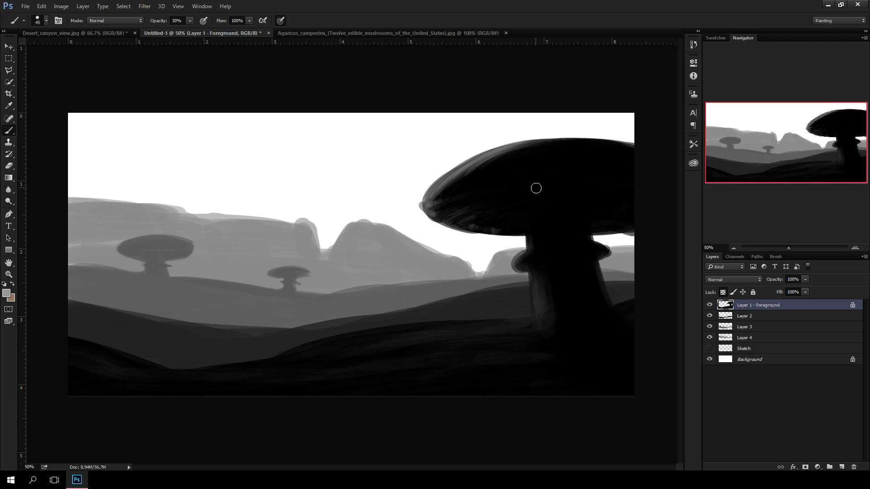
- Paint light rims down both stem edges and diagonal strokes at the stem base, then zoom out
key("bracketleft")
mouse_move(530, 218)
left_mouse_down()
mouse_move(530, 264)
mouse_move(531, 201)
mouse_move(521, 263)
mouse_move(522, 269)
mouse_move(526, 250)
mouse_move(535, 335)
left_mouse_up()
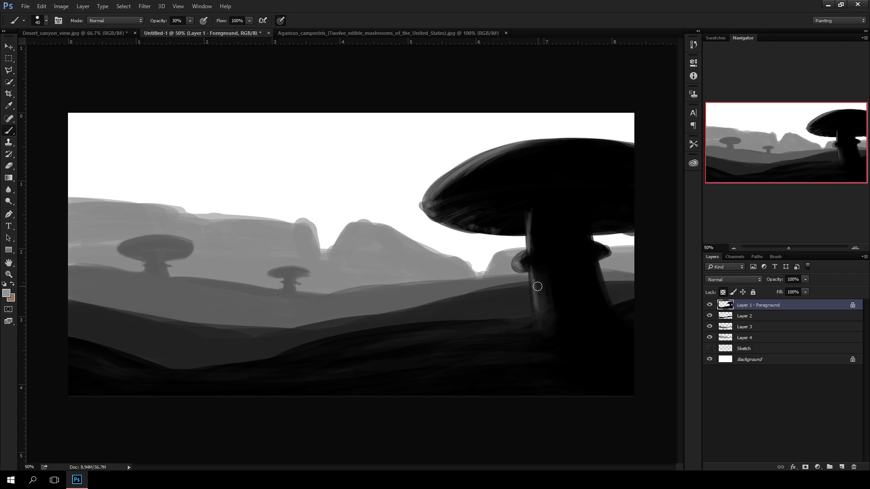
left_click(534, 267, "shift")
mouse_move(534, 272)
left_mouse_down()
mouse_move(534, 316)
mouse_move(515, 332)
mouse_move(490, 333)
mouse_move(521, 322)
mouse_move(503, 341)
left_mouse_up()
key("bracketright")
key("bracketleft")
key("bracketleft")
mouse_move(551, 315)
left_mouse_down()
mouse_move(531, 347)
mouse_move(547, 318)
mouse_move(510, 349)
mouse_move(536, 308)
mouse_move(531, 336)
mouse_move(534, 304)
mouse_move(531, 320)
mouse_move(536, 314)
mouse_move(504, 339)
mouse_move(483, 336)
mouse_move(555, 341)
mouse_move(566, 372)
mouse_move(554, 379)
mouse_move(577, 334)
mouse_move(589, 351)
left_mouse_up()
mouse_move(602, 273)
left_mouse_down()
mouse_move(623, 318)
mouse_move(596, 267)
mouse_move(608, 255)
mouse_move(593, 238)
mouse_move(609, 247)
mouse_move(590, 237)
mouse_move(599, 215)
mouse_move(589, 212)
mouse_move(626, 217)
mouse_move(603, 221)
left_mouse_up()
key("ctrl+minus")
key("ctrl+minus")
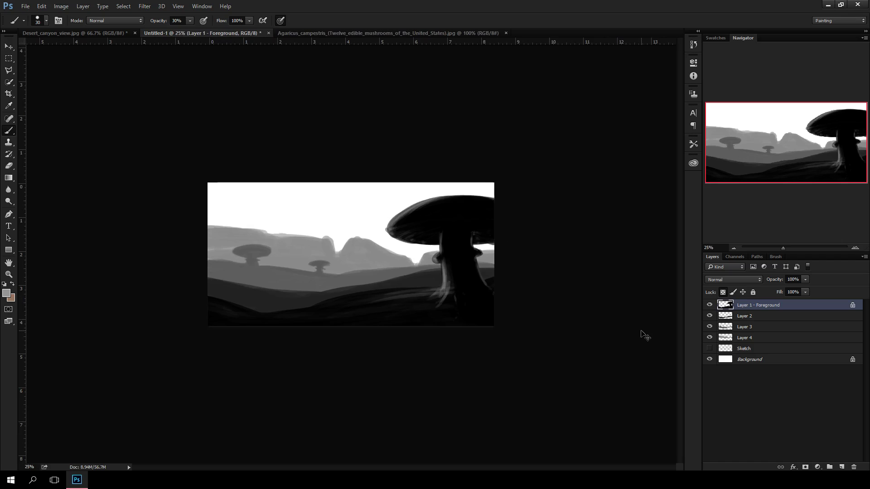
- Zoom to 33.33%, sample black from the stem, enlarge the brush to 80, and select Layer 2
key("ctrl+plus")
left_click(501, 312, "alt")
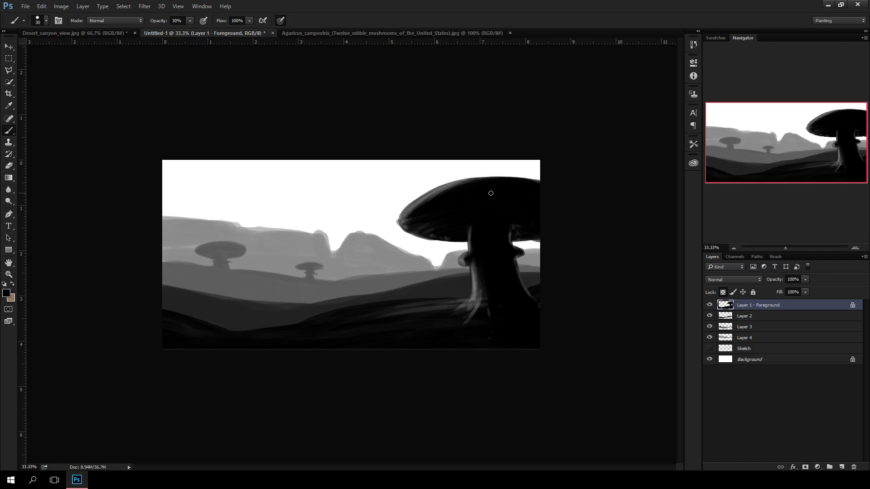
key("bracketright")
key("bracketright")
key("bracketright")
key("bracketright")
key("bracketright")
key("bracketright")
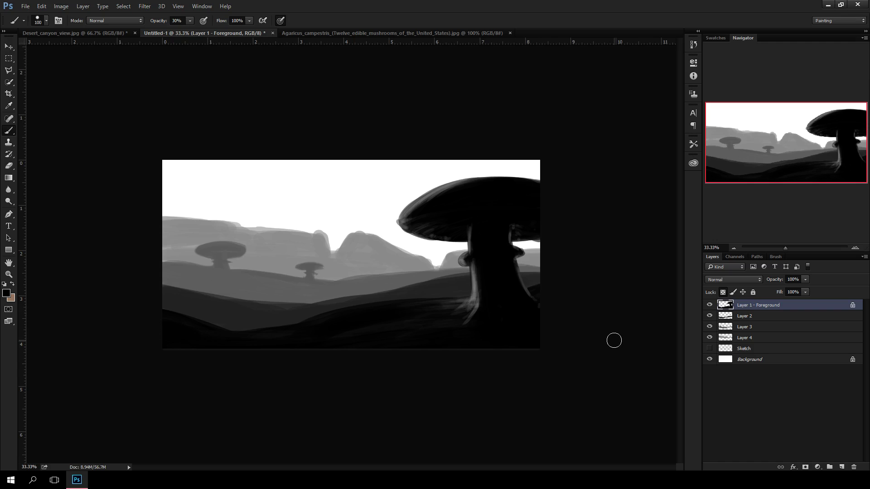
left_click(763, 317)
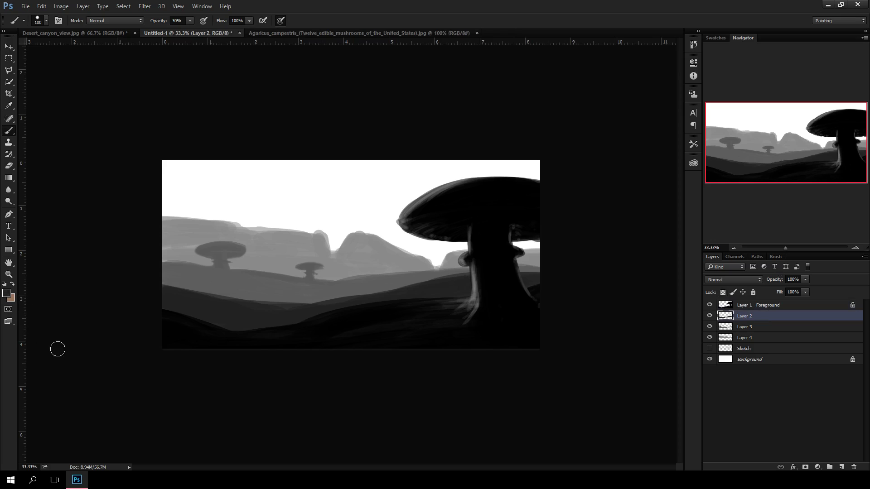
- Pick a lighter grey and brush faint highlights near the mushroom's base and on the dark hill
left_click(7, 295)
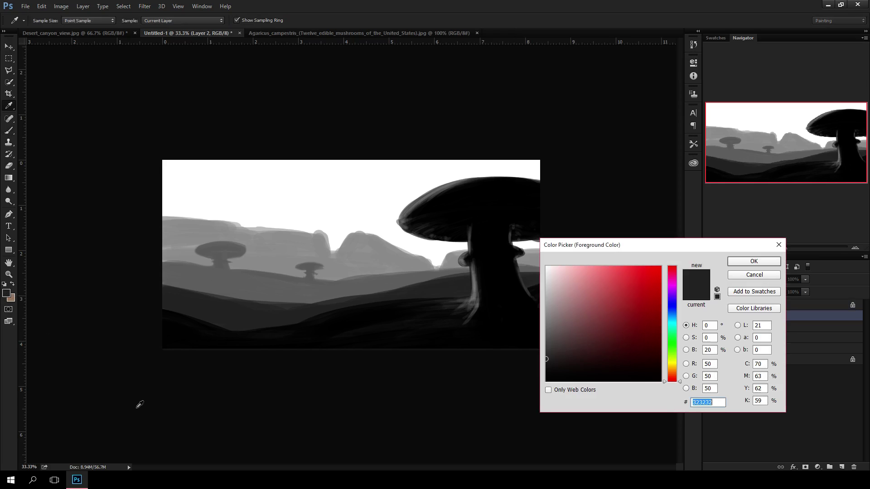
left_click(547, 343)
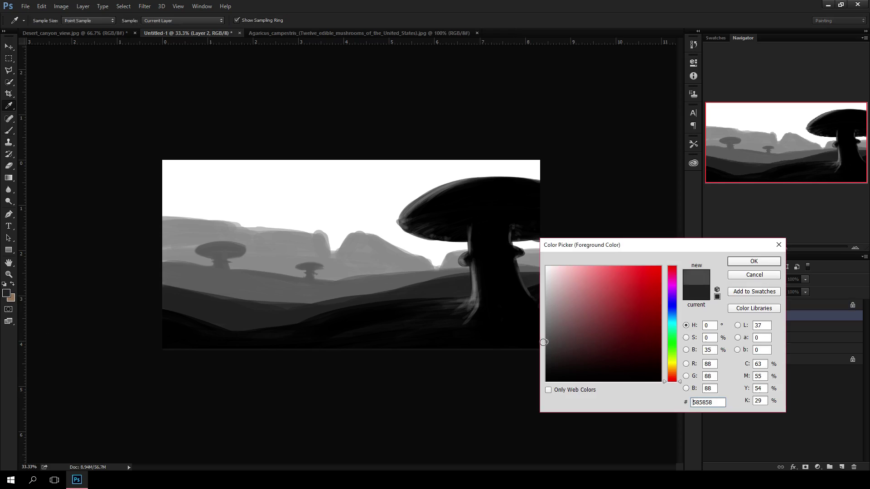
left_click(753, 261)
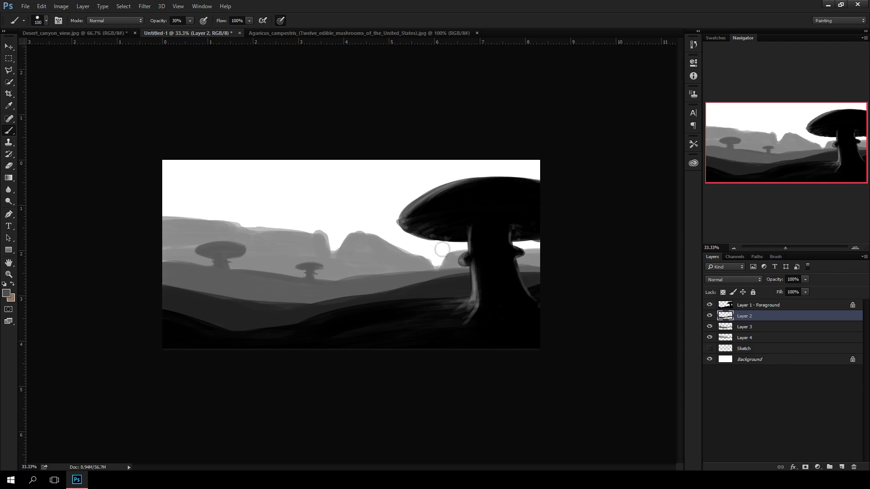
key("bracketleft")
key("bracketleft")
key("bracketleft")
key("bracketleft")
key("bracketleft")
key("bracketleft")
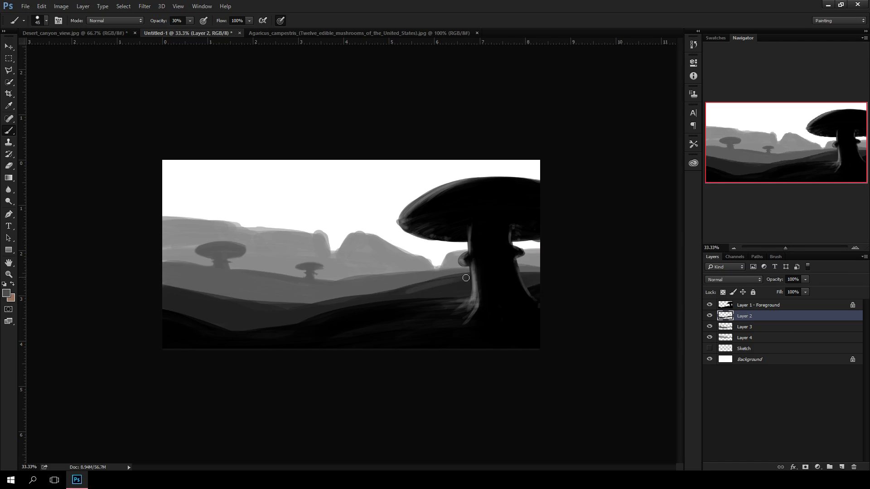
left_click_drag(428, 290, 452, 290)
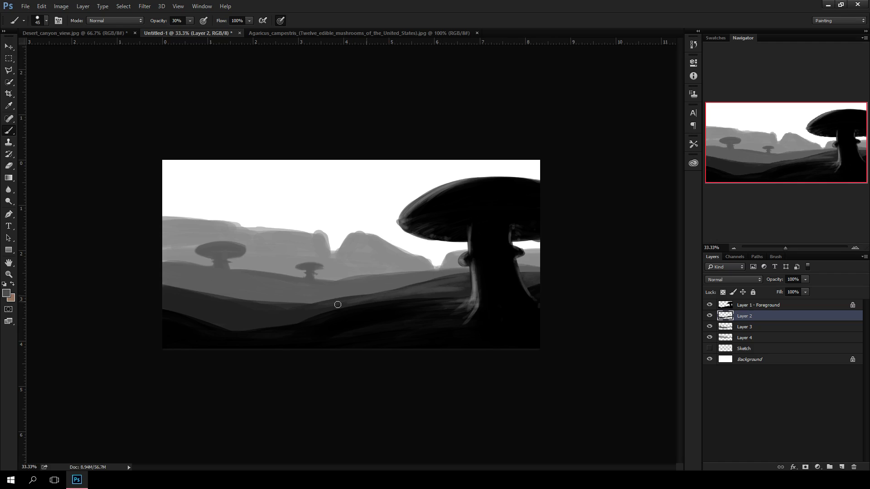
left_click_drag(280, 313, 286, 320)
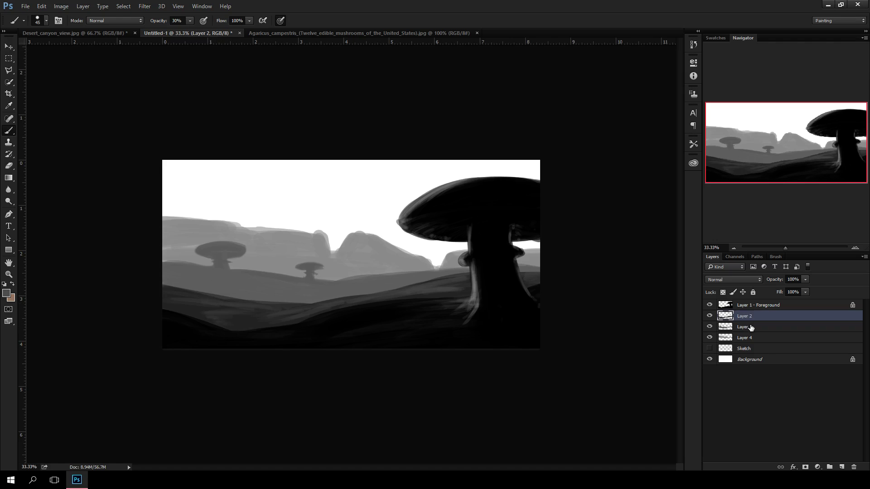
- Select Layer 3 and set the foreground colour to grey a0a0a0
left_click(751, 327)
left_click(7, 294)
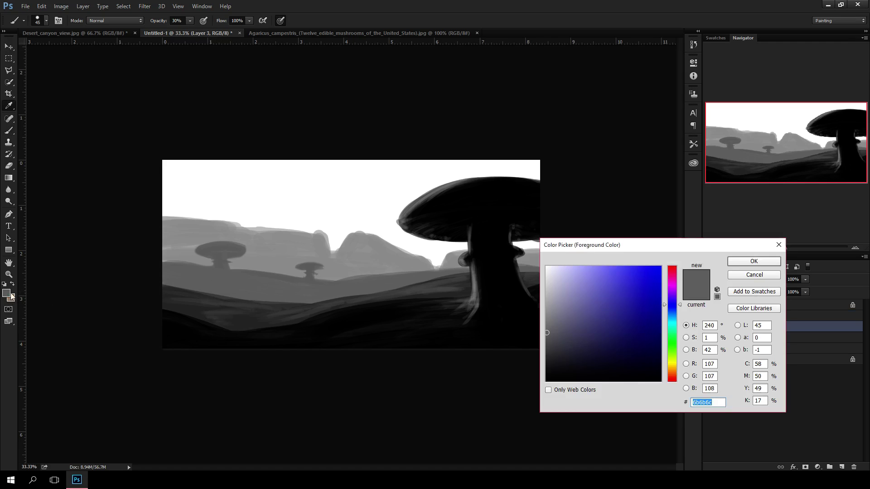
left_click(550, 319)
left_click_drag(550, 319, 546, 303)
left_click(743, 262)
- With a size-35 brush, highlight the far-left mushroom cap's right side and the middle hills
key("b")
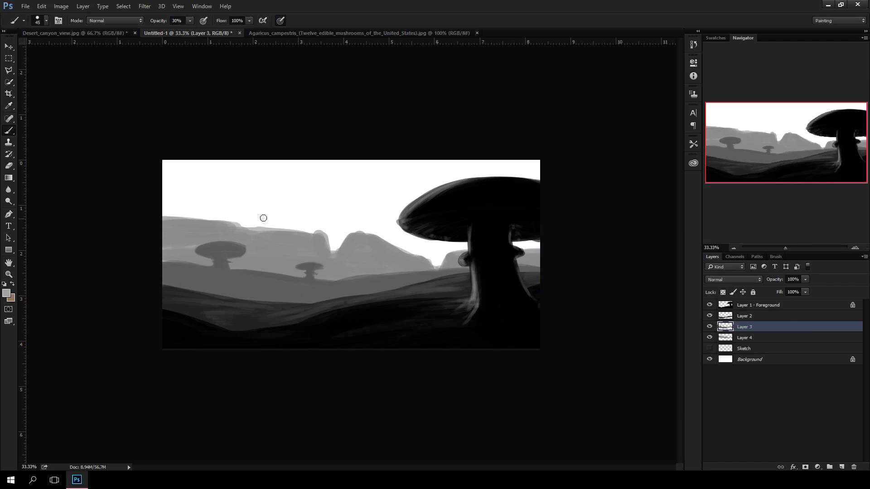
key("bracketleft")
mouse_move(242, 250)
left_mouse_down()
mouse_move(208, 250)
mouse_move(228, 256)
left_mouse_up()
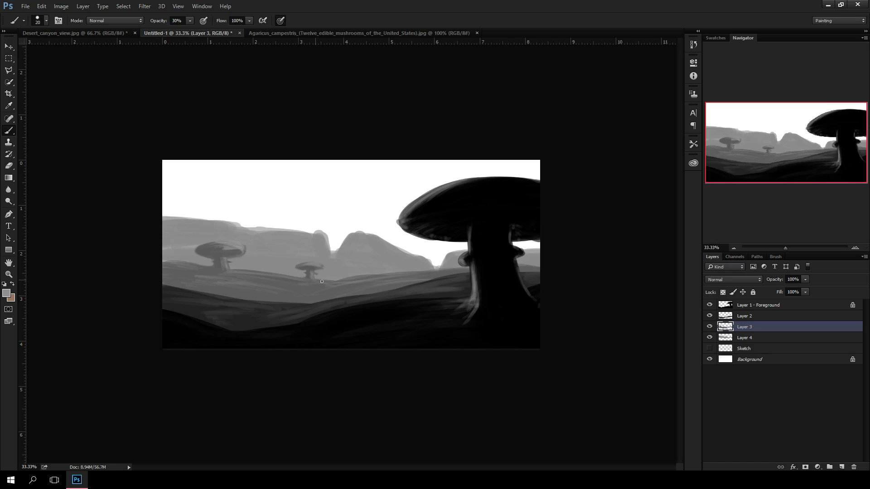
left_click_drag(381, 278, 332, 289)
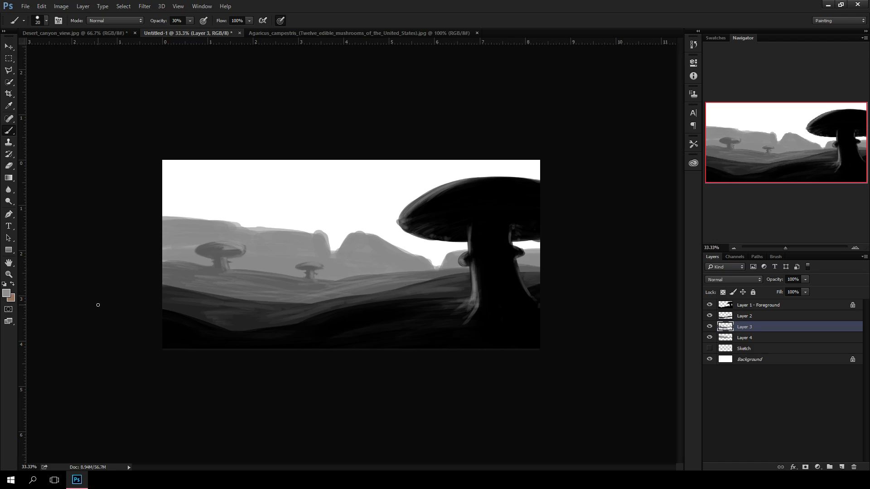
- Select Layer 4, consult the Desert_canyon_view.jpg reference, and set the foreground to pale grey cdcdcd
left_click(749, 340)
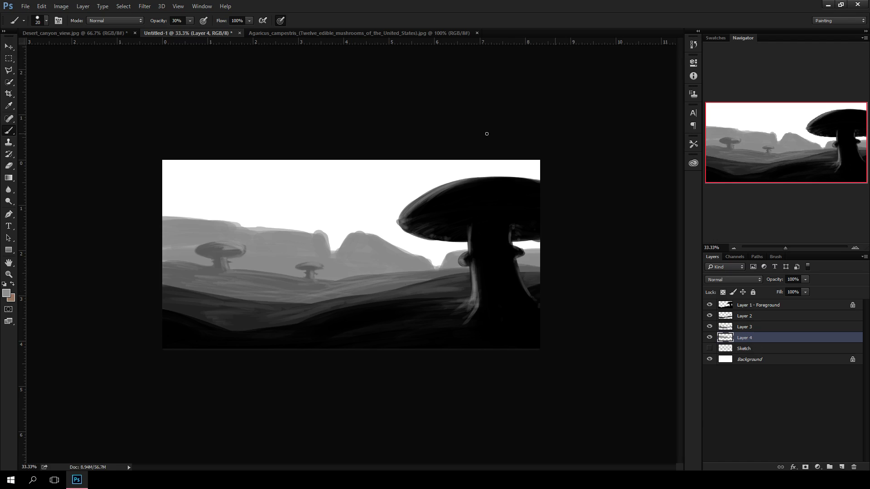
left_click(76, 33)
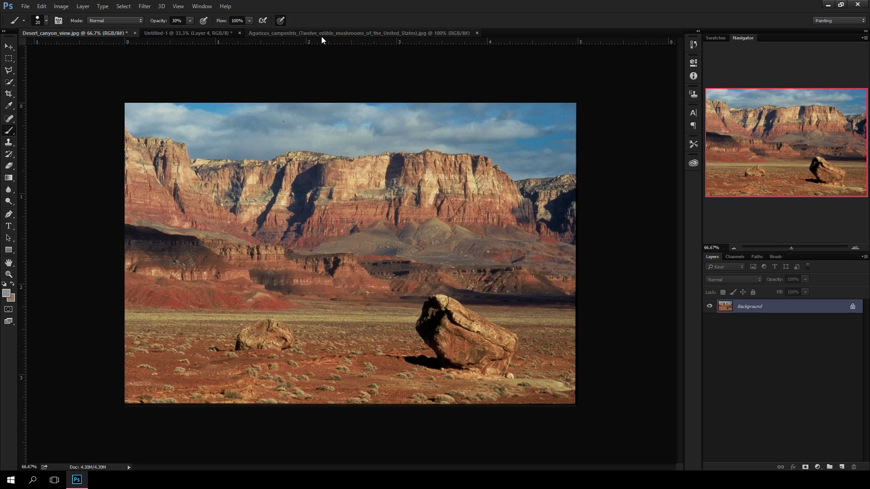
left_click(189, 34)
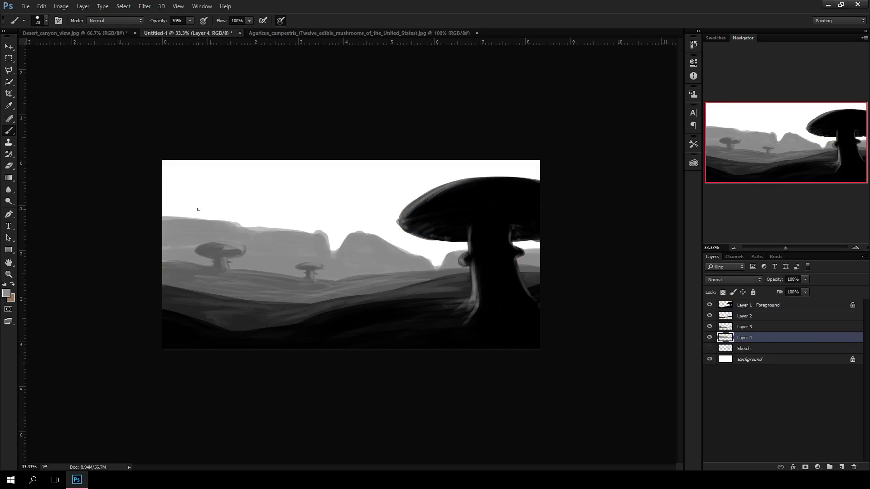
left_click(8, 295)
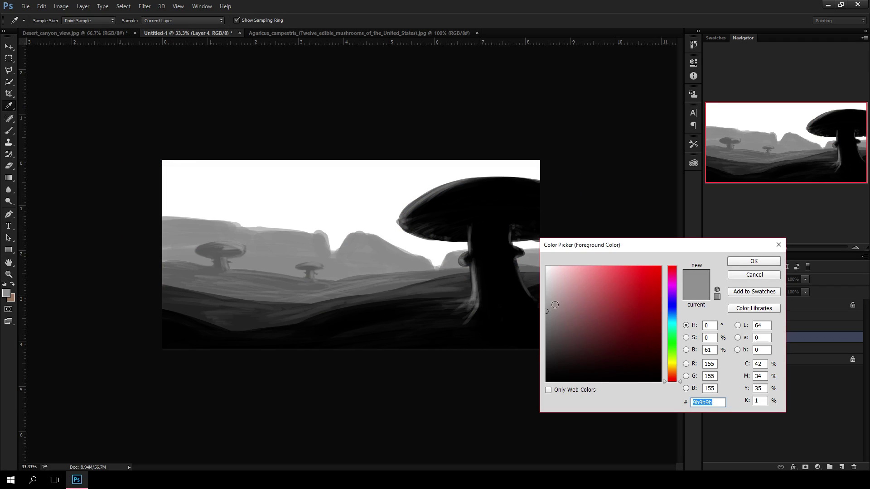
left_click_drag(555, 305, 545, 289)
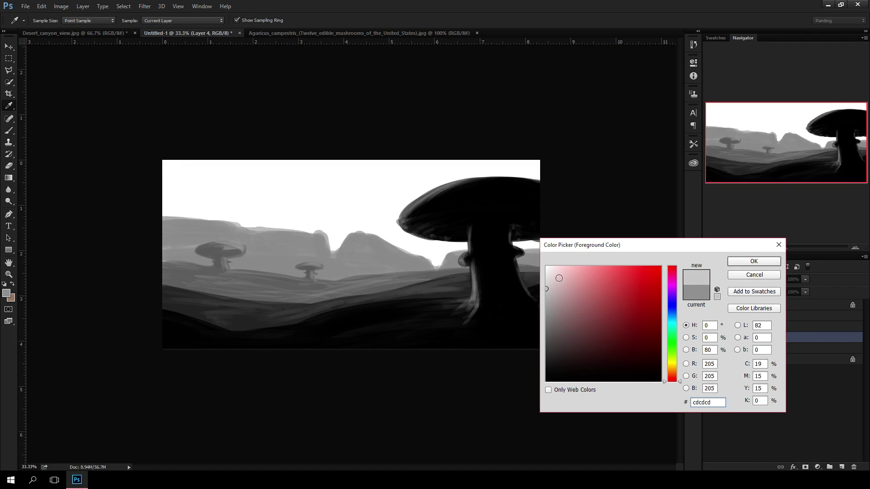
left_click(754, 261)
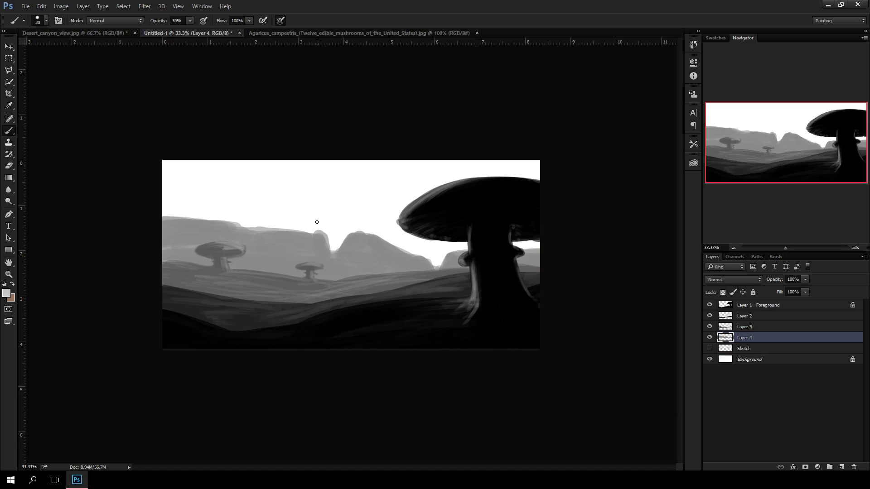
- Brush vertical light highlights on the central mesa, the cliffs beside the stem, and the left cliff faces
mouse_move(323, 262)
left_mouse_down()
mouse_move(326, 240)
mouse_move(334, 275)
left_mouse_up()
mouse_move(368, 239)
left_mouse_down()
mouse_move(377, 273)
mouse_move(379, 239)
mouse_move(394, 266)
left_mouse_up()
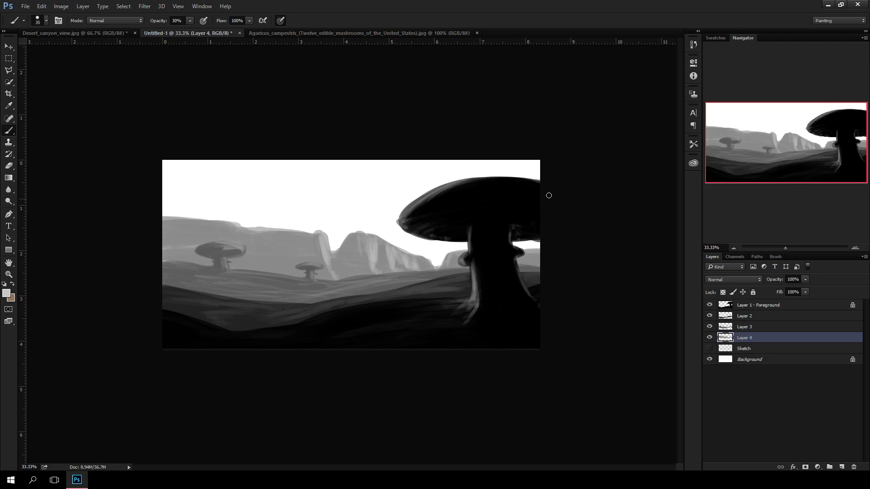
left_click_drag(450, 263, 460, 257)
left_click_drag(530, 252, 533, 258)
mouse_move(266, 230)
left_mouse_down()
mouse_move(268, 247)
mouse_move(300, 275)
left_mouse_up()
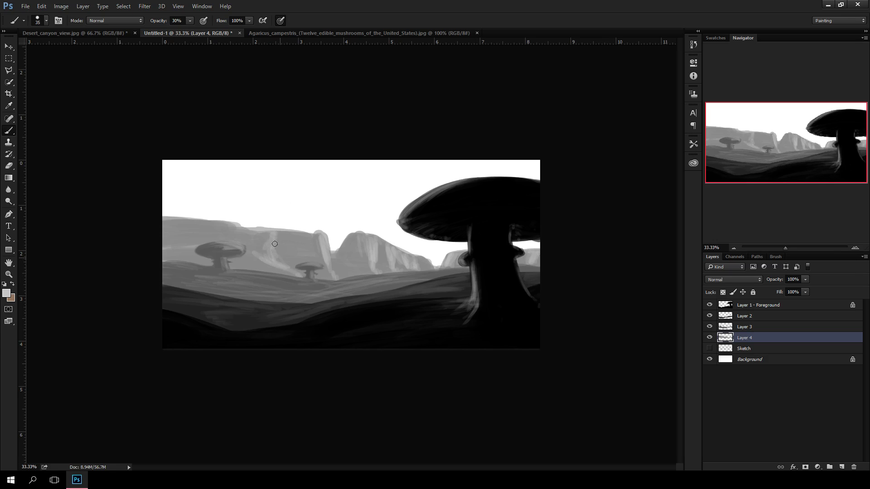
mouse_move(283, 236)
left_mouse_down()
mouse_move(302, 258)
mouse_move(286, 238)
left_mouse_up()
mouse_move(179, 222)
left_mouse_down()
mouse_move(200, 248)
mouse_move(192, 233)
mouse_move(195, 244)
mouse_move(172, 231)
mouse_move(174, 219)
mouse_move(166, 228)
mouse_move(190, 258)
left_mouse_up()
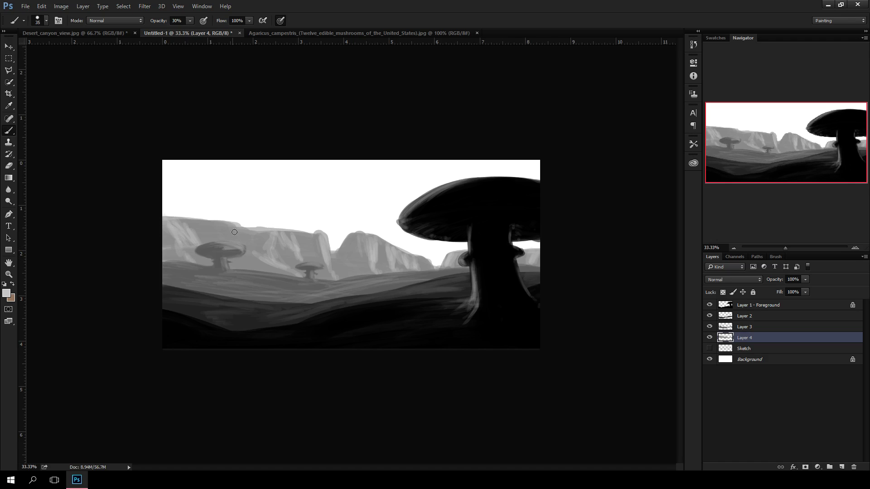
mouse_move(235, 232)
left_mouse_down()
mouse_move(213, 226)
mouse_move(233, 225)
mouse_move(213, 224)
mouse_move(260, 252)
mouse_move(249, 271)
left_mouse_up()
mouse_move(370, 251)
left_mouse_down()
mouse_move(354, 260)
mouse_move(357, 270)
left_mouse_up()
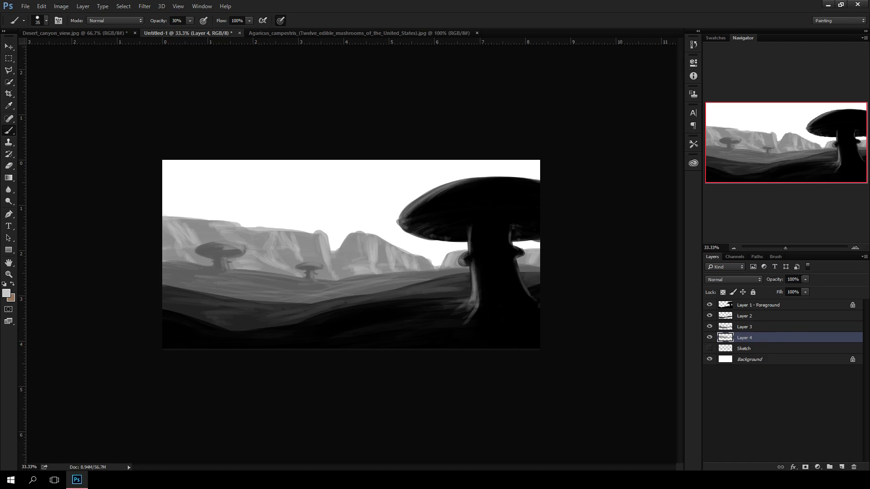
- Lower Layer 4's opacity to 65% to soften the cliff highlights
left_click_drag(800, 290, 793, 292)
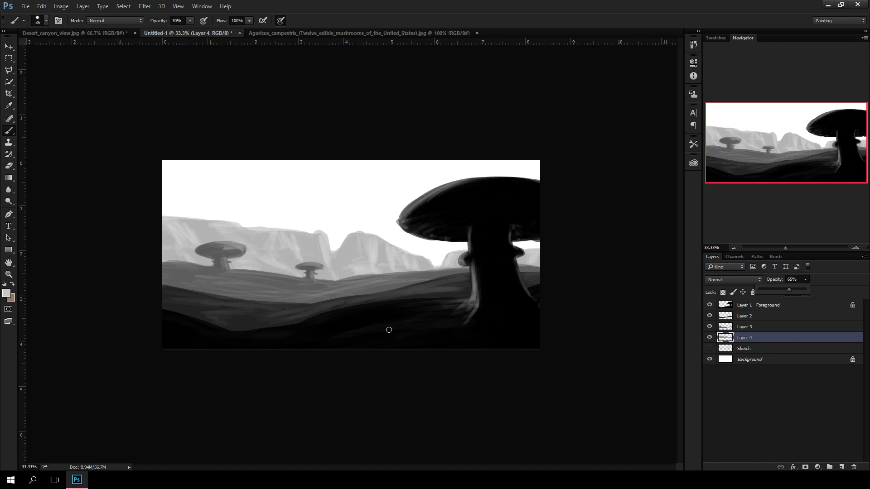
left_click(747, 342)
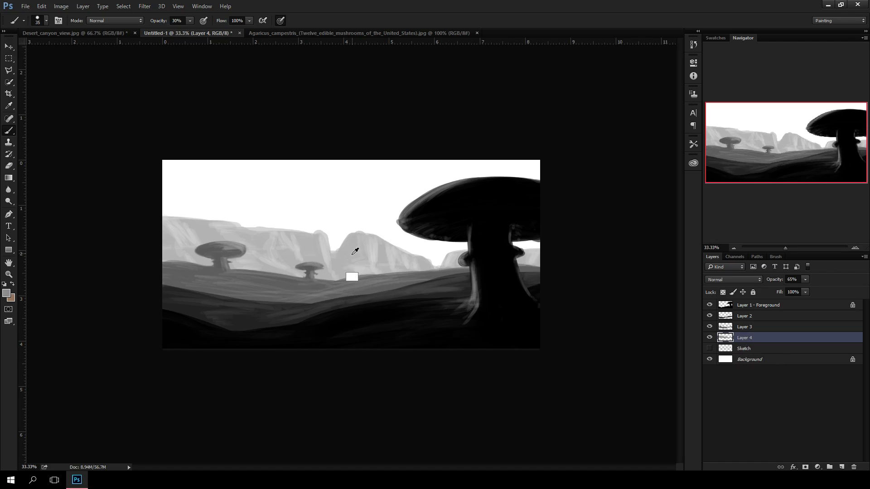
- Brush soft grey clouds in the upper-left, middle and left sky, plus one near the mushroom cap
mouse_move(316, 179)
left_mouse_down()
mouse_move(331, 177)
mouse_move(304, 186)
mouse_move(317, 189)
mouse_move(330, 172)
mouse_move(355, 175)
mouse_move(269, 187)
mouse_move(283, 190)
left_mouse_up()
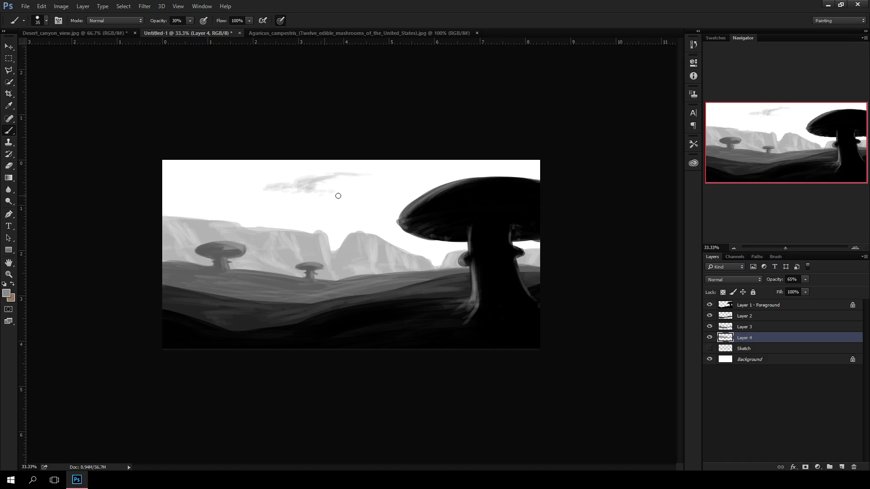
left_click_drag(330, 191, 369, 186)
mouse_move(190, 171)
left_mouse_down()
mouse_move(223, 188)
mouse_move(191, 179)
mouse_move(177, 180)
mouse_move(193, 189)
mouse_move(173, 186)
mouse_move(240, 190)
left_mouse_up()
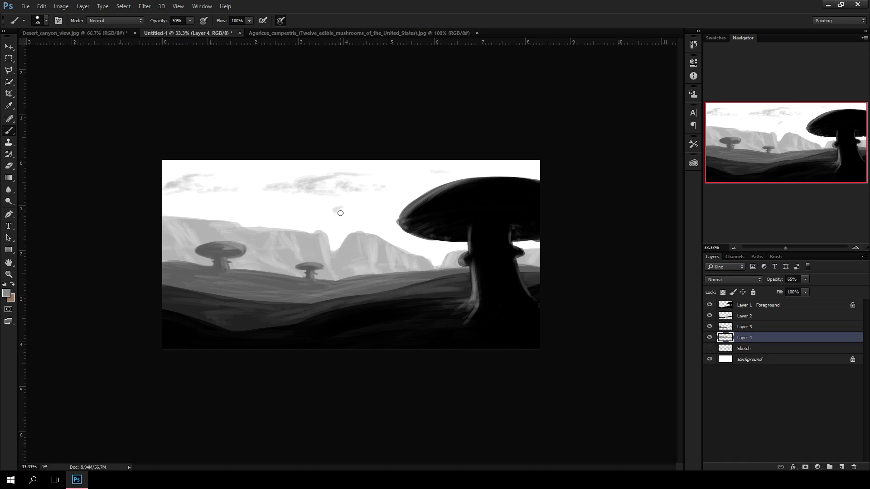
mouse_move(328, 215)
left_mouse_down()
mouse_move(313, 213)
mouse_move(346, 218)
mouse_move(366, 208)
mouse_move(235, 203)
mouse_move(185, 214)
left_mouse_up()
left_click_drag(186, 214, 232, 214)
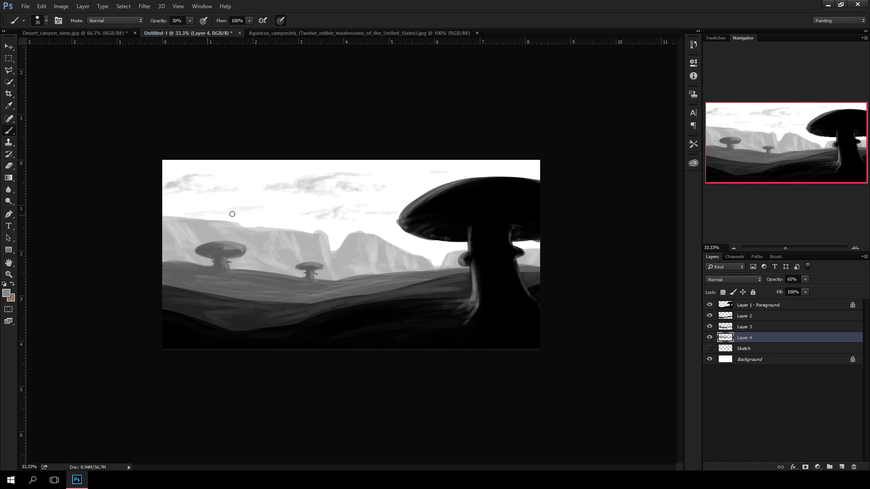
left_click_drag(301, 219, 249, 219)
left_click_drag(425, 176, 455, 177)
- On the Layer 1 - Foreground layer, darken the highlight on the mushroom stem's left edge with the sampled ground colour
left_click(774, 308)
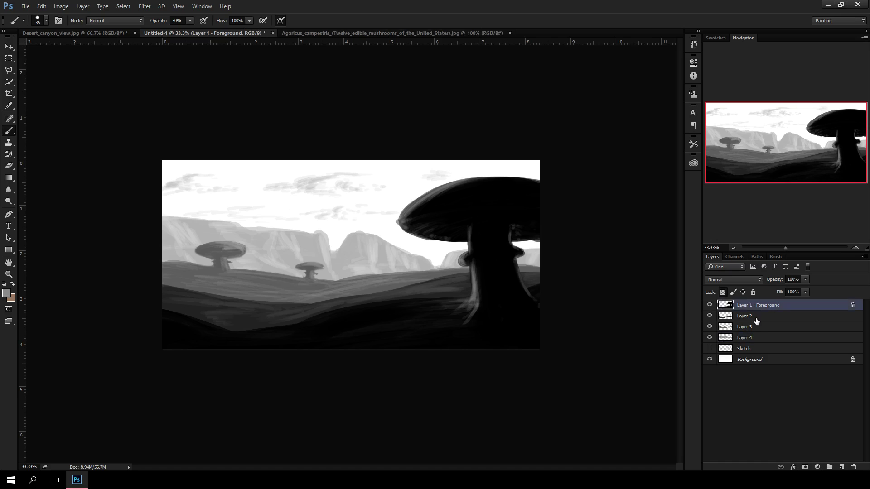
left_click(357, 318, "alt")
mouse_move(477, 299)
left_mouse_down()
mouse_move(478, 250)
mouse_move(477, 297)
mouse_move(465, 303)
left_mouse_up()
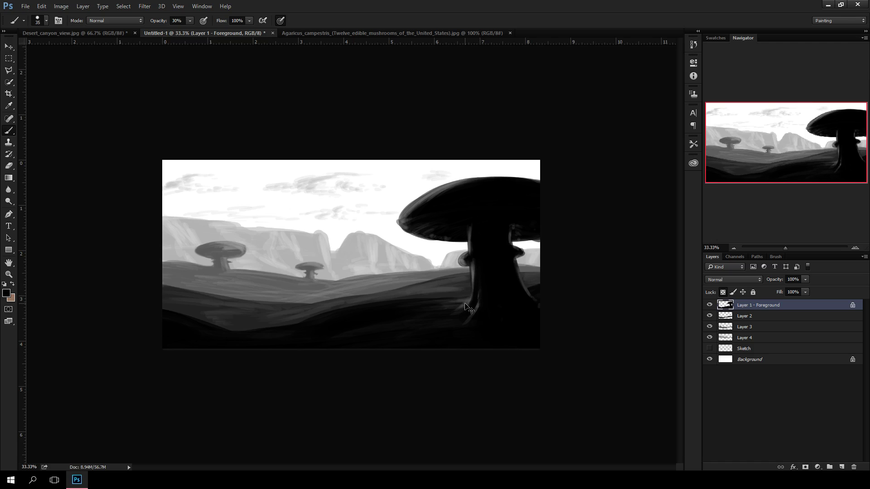
- With a 9 px brush, paint dark over the light grey wisps near the stem base and left edge
scroll(465, 304, "up", 3)
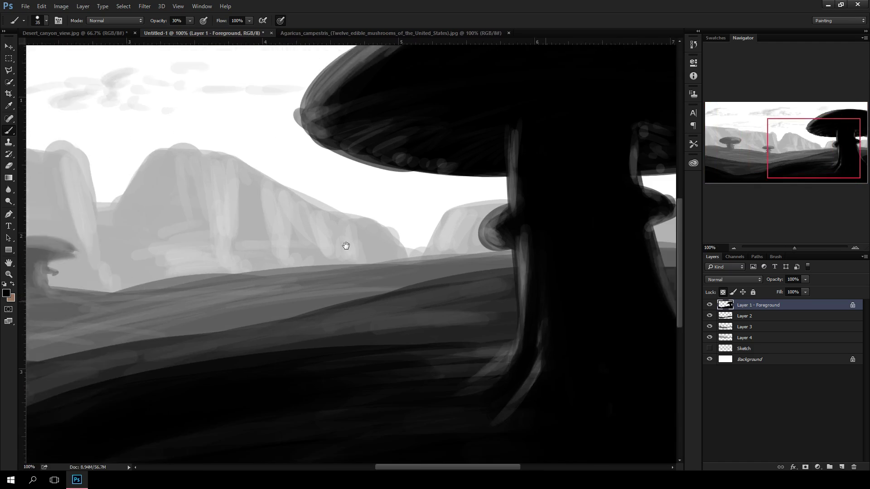
left_click_drag(345, 245, 281, 264)
key("bracketleft")
key("bracketleft")
key("bracketleft")
key("bracketleft")
key("bracketleft")
key("bracketleft")
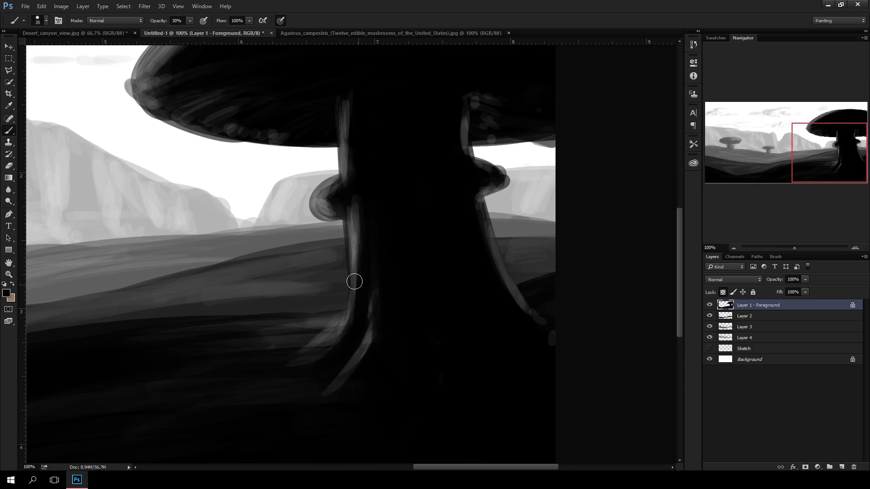
mouse_move(305, 350)
left_mouse_down()
mouse_move(339, 325)
mouse_move(306, 348)
mouse_move(336, 331)
mouse_move(316, 349)
left_mouse_up()
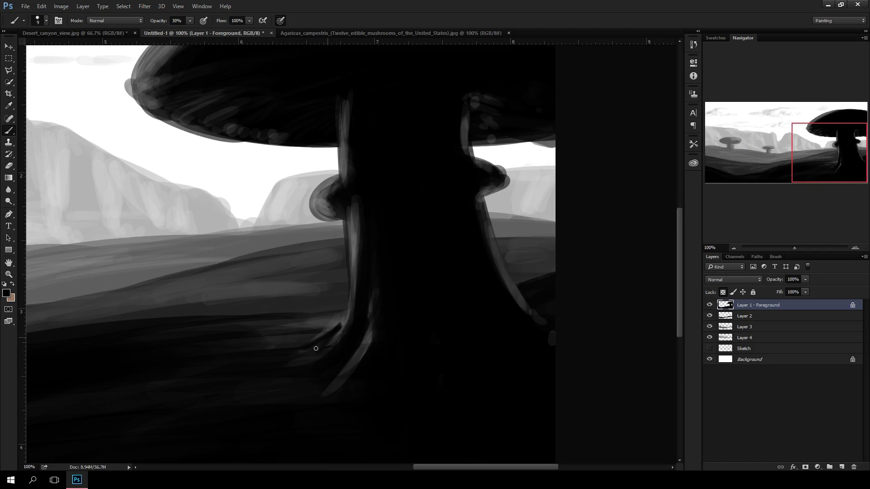
left_click_drag(341, 320, 365, 277)
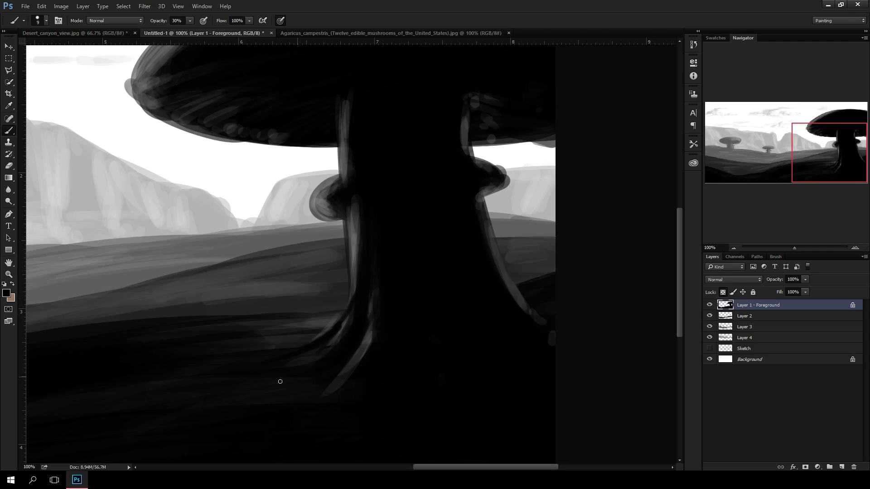
key("ctrl+minus")
key("ctrl+minus")
key("ctrl+minus")
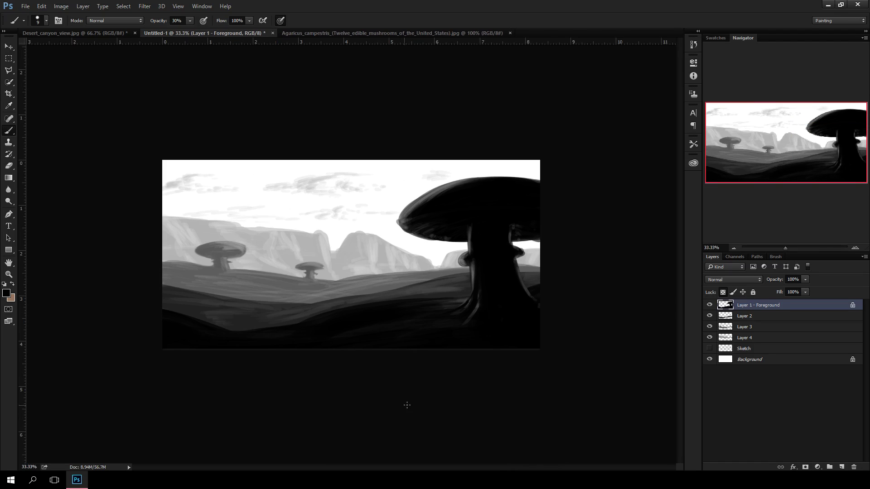
- Switch to the 409 textured scatter brush and size it to 400 px
left_click(43, 21)
scroll(78, 134, "down", 1)
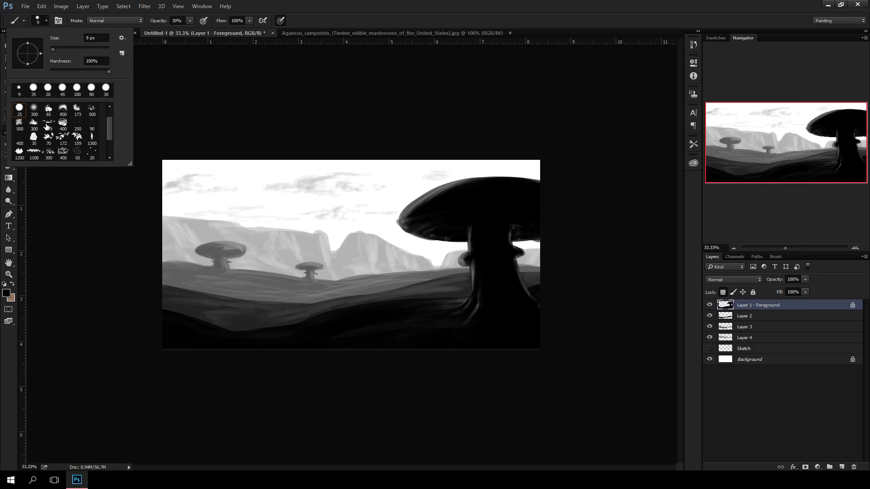
left_click(48, 123)
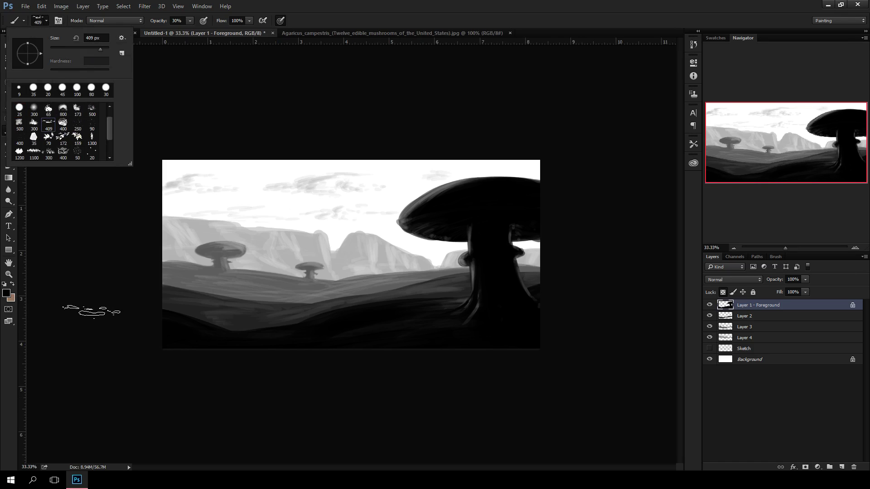
left_click(94, 313)
key("bracketleft")
key("bracketleft")
key("bracketleft")
key("bracketleft")
key("bracketleft")
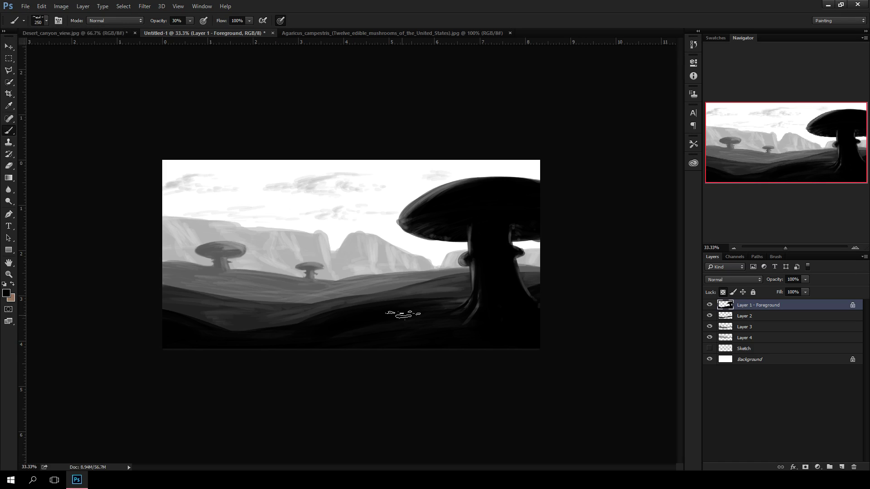
key("bracketright")
key("bracketright")
key("bracketright")
key("bracketright")
- Set the foreground to mid grey 7d7d7d and stipple faint pebble texture along the bottom ground
left_click(7, 295)
mouse_move(560, 329)
left_mouse_down()
mouse_move(542, 310)
mouse_move(540, 330)
mouse_move(547, 326)
left_mouse_up()
key("Return")
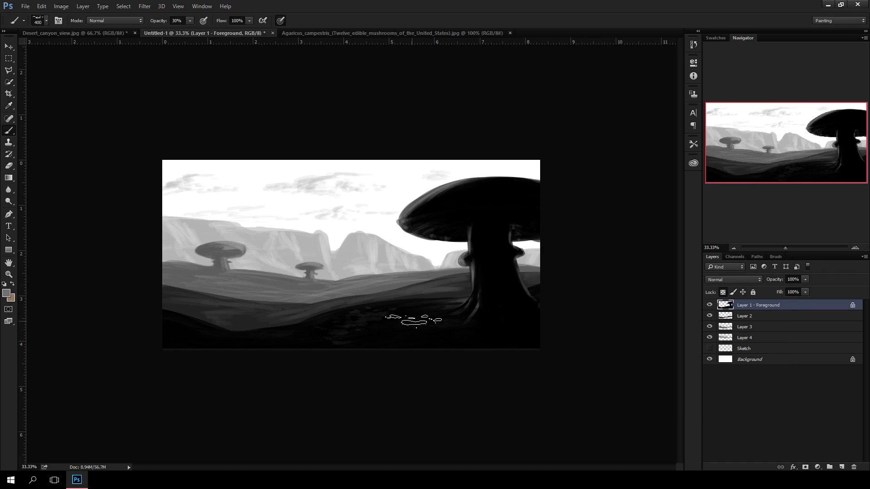
key("bracketleft")
key("bracketleft")
key("bracketleft")
key("bracketleft")
key("bracketleft")
key("bracketleft")
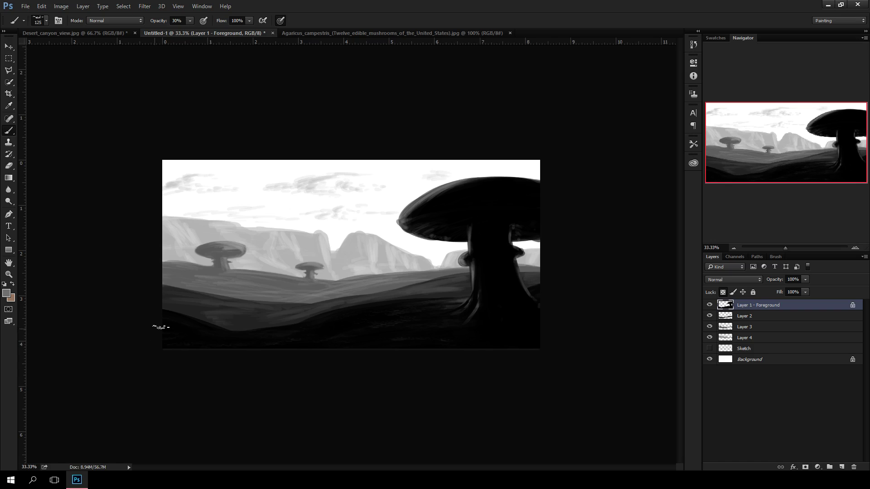
mouse_move(271, 327)
left_mouse_down()
mouse_move(232, 333)
mouse_move(278, 331)
left_mouse_up()
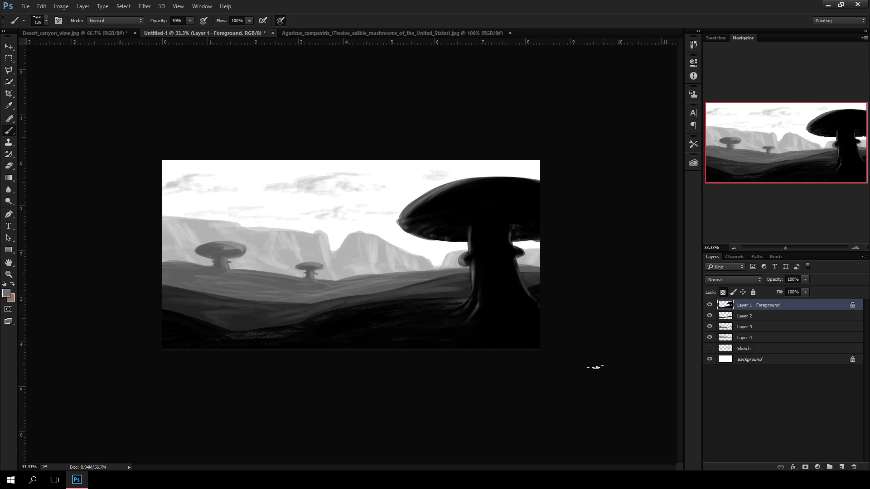
key("ctrl+minus")
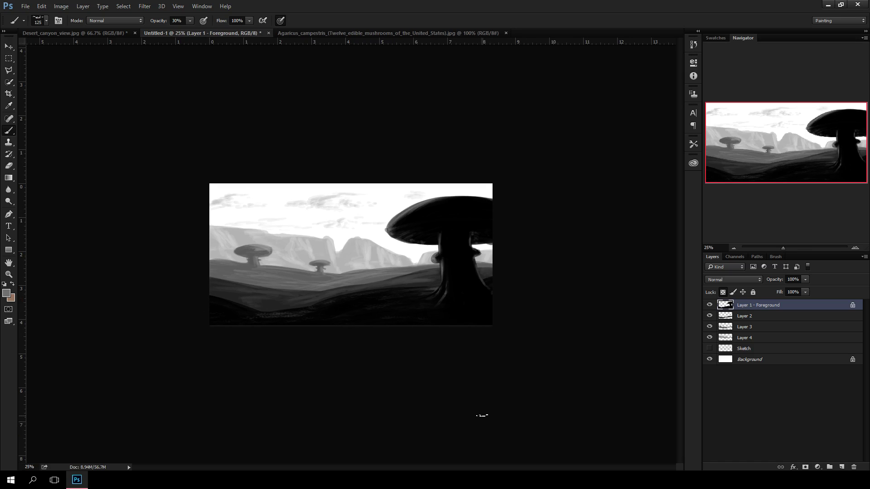
key("ctrl+plus")
key("ctrl+plus")
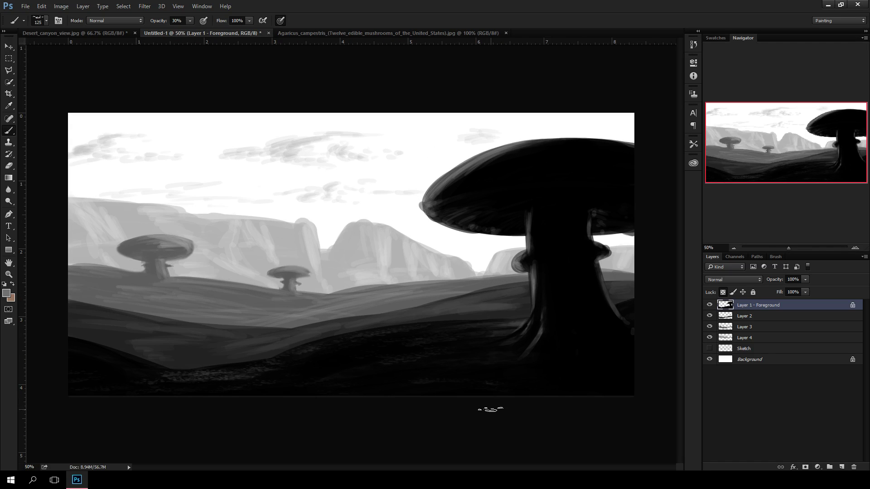
key("ctrl+minus")
key("ctrl+minus")
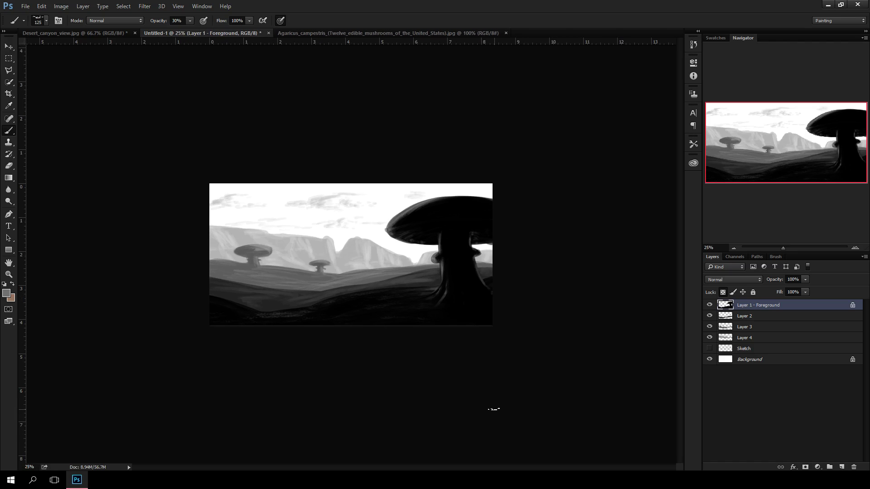
key("ctrl+plus")
key("ctrl+plus")
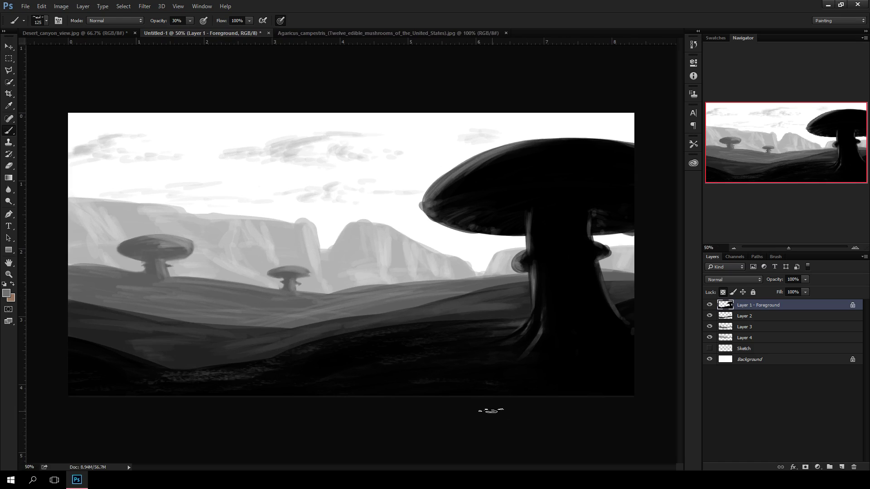
key("ctrl+minus")
key("ctrl+minus")
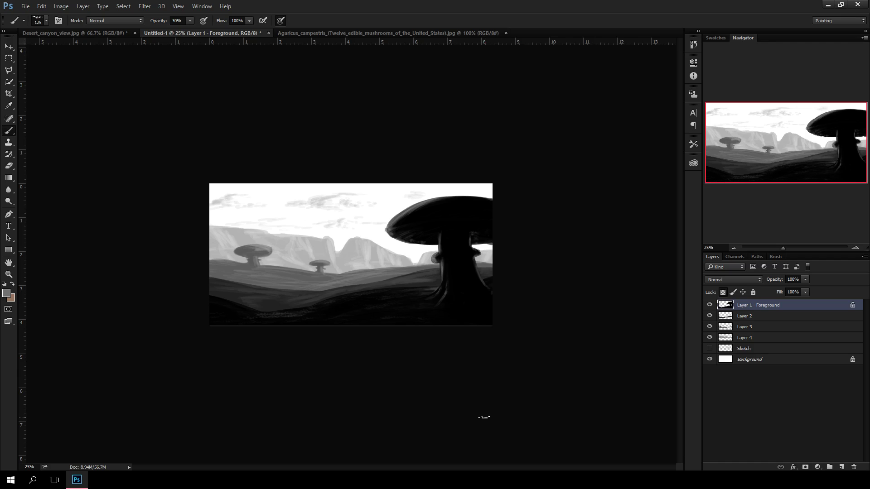
key("ctrl+plus")
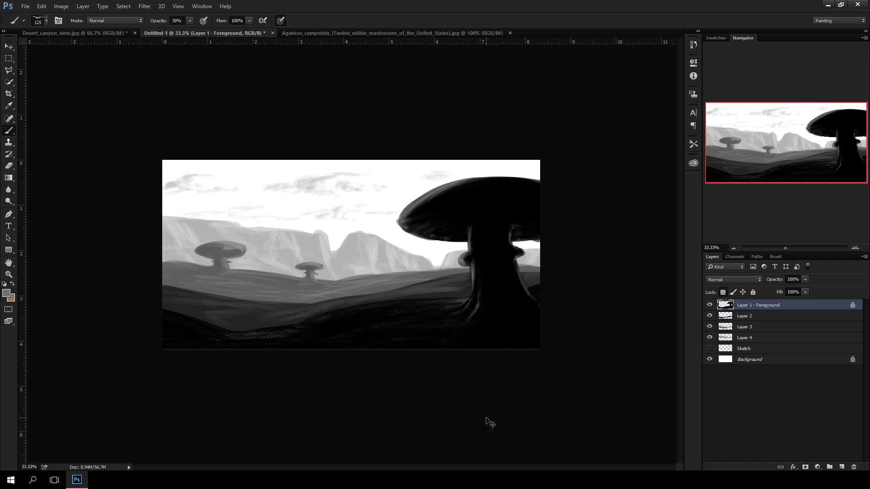
key("ctrl+plus")
key("ctrl+minus")
key("ctrl+minus")
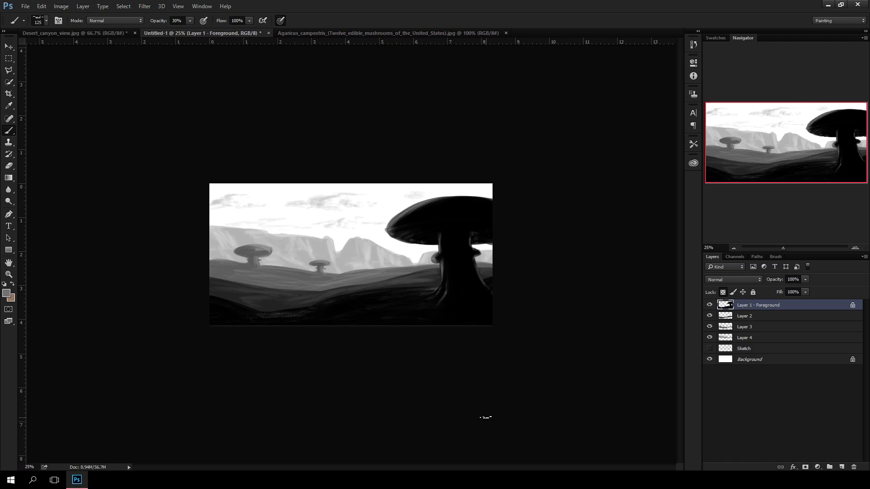
key("ctrl+plus")
key("ctrl+plus")
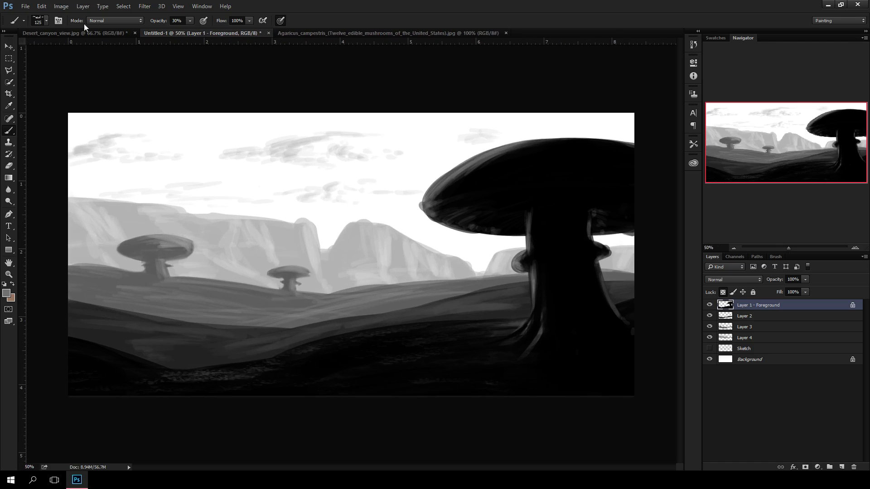
- Load a slightly enlarged 25 px hard round brush with black sampled from the mushroom stem
left_click(47, 20)
double_click(48, 113)
left_click(560, 242, "alt")
key("bracketright")
- Darken and round the left and right stem bumps into a ring, then sample a grey from the cap
left_click_drag(536, 261, 516, 264)
left_click_drag(606, 253, 593, 257)
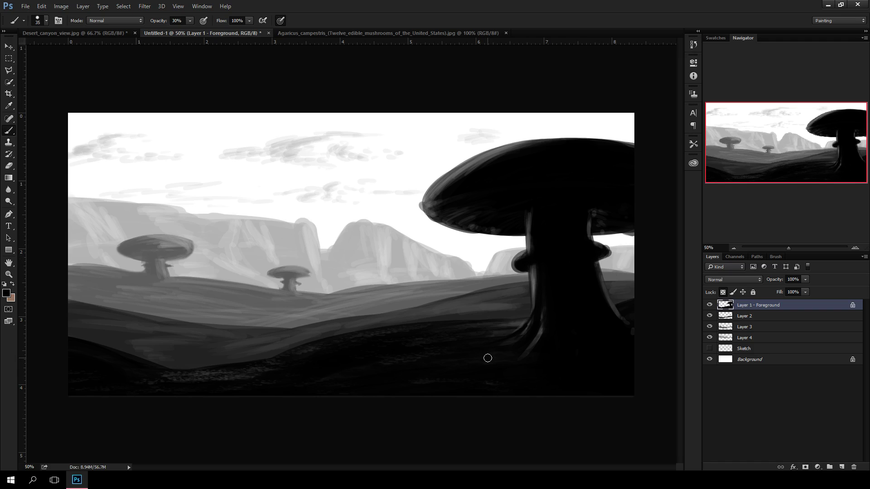
left_click(489, 201, "alt")
key("bracketleft")
key("bracketleft")
key("ctrl+minus")
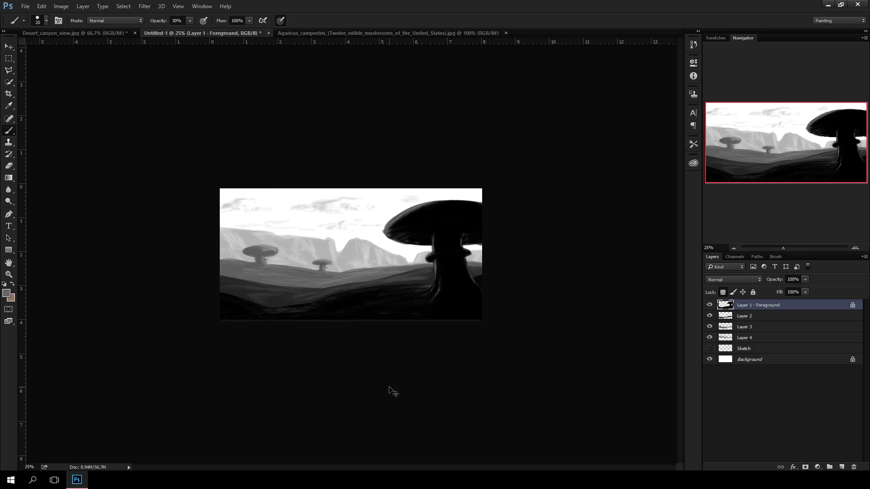
key("ctrl+plus")
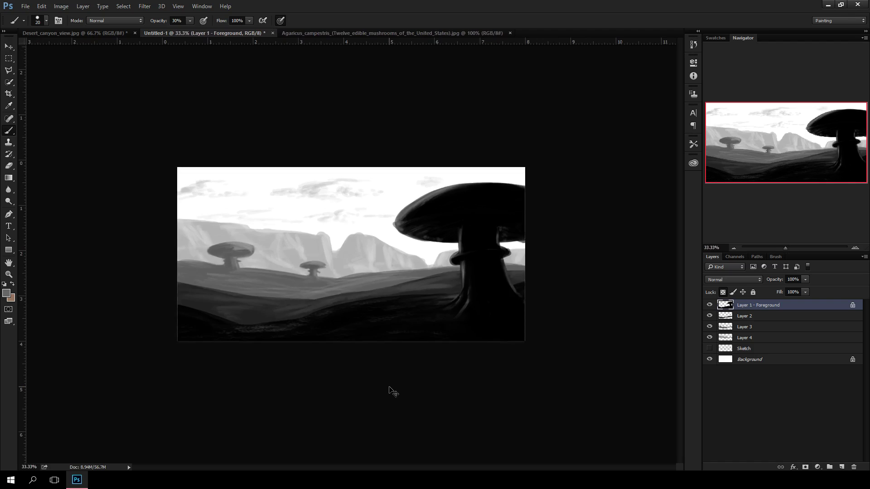
key("ctrl+minus")
key("ctrl+plus")
key("ctrl+plus")
key("ctrl+plus")
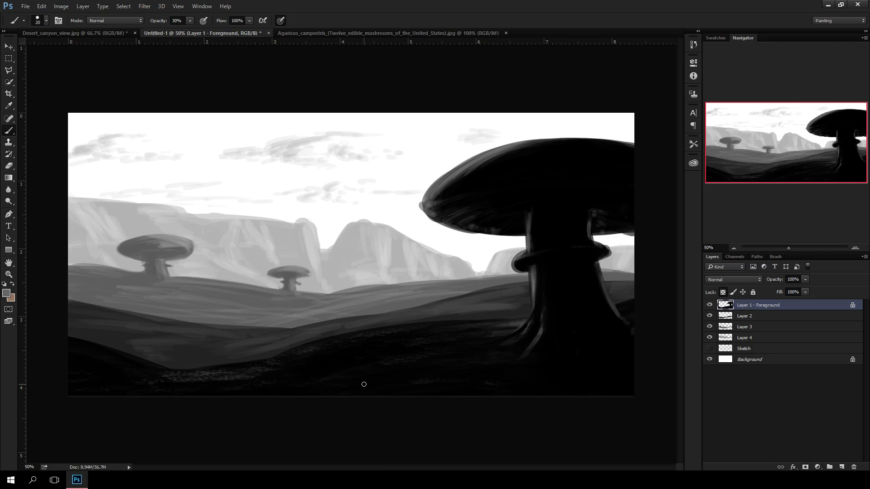
key("ctrl+minus")
key("ctrl+minus")
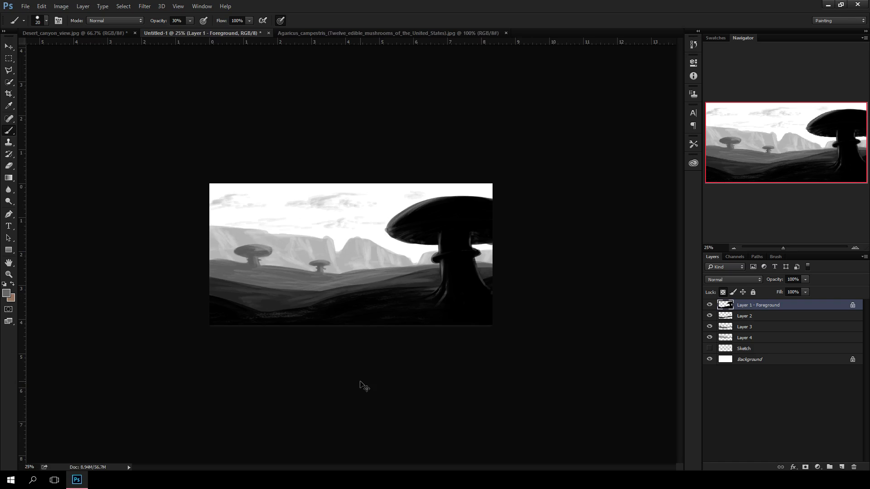
key("ctrl+minus")
key("ctrl+plus")
key("ctrl+plus")
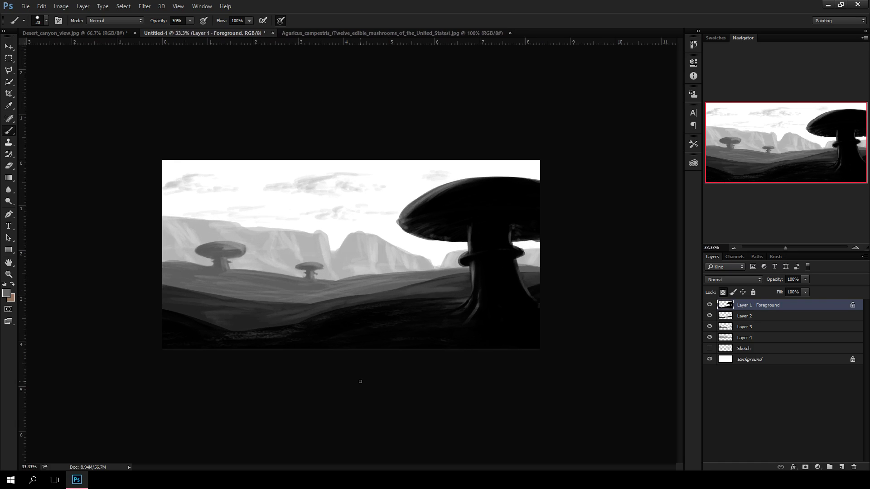
key("ctrl+plus")
key("ctrl+minus")
key("ctrl+minus")
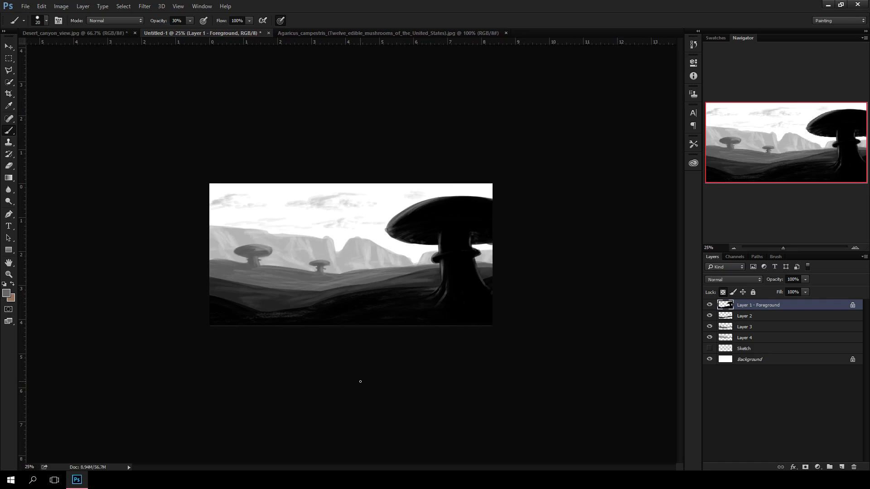